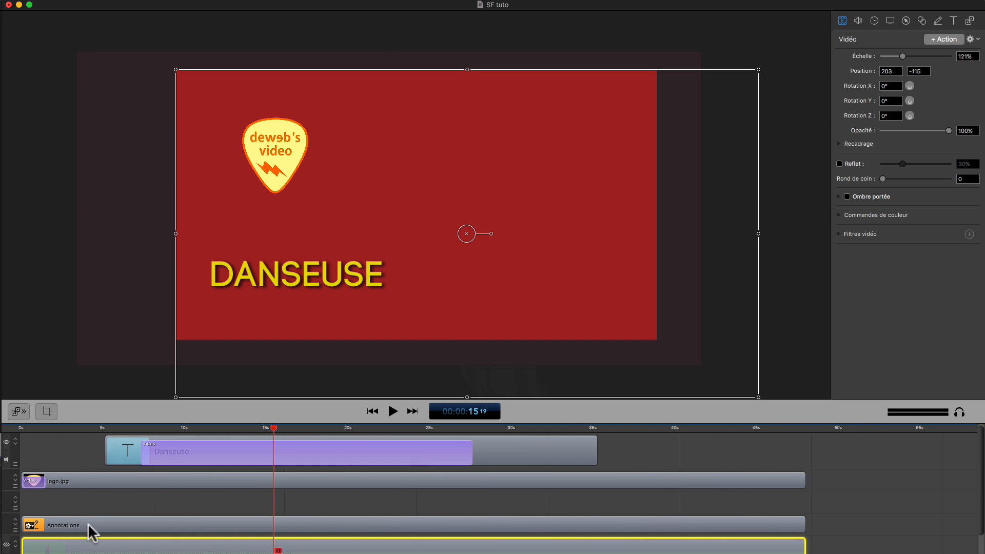
Step: Move the dancing girl video clip above the Annotations clip in the timeline and preview the composition at about 18 seconds
drag(84, 545, 95, 501)
click(87, 545)
drag(87, 545, 84, 523)
click(170, 429)
drag(182, 429, 273, 429)
click(319, 428)
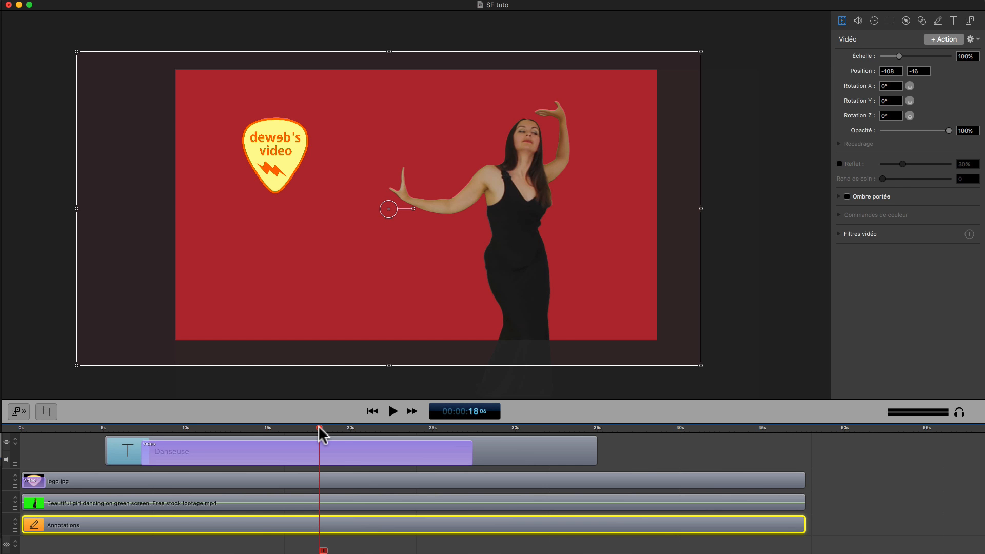
Step: Close the SF tuto project without saving its changes
click(858, 20)
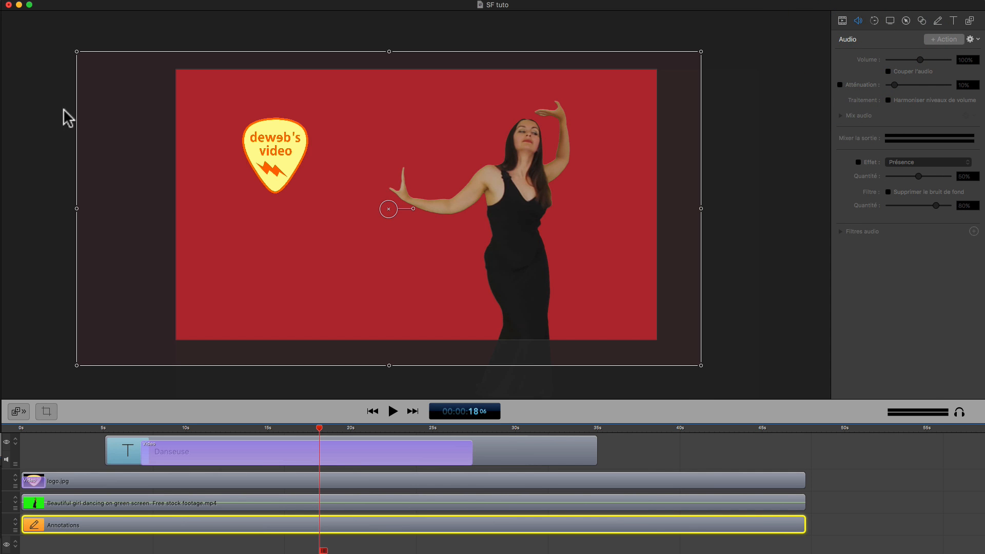
click(8, 5)
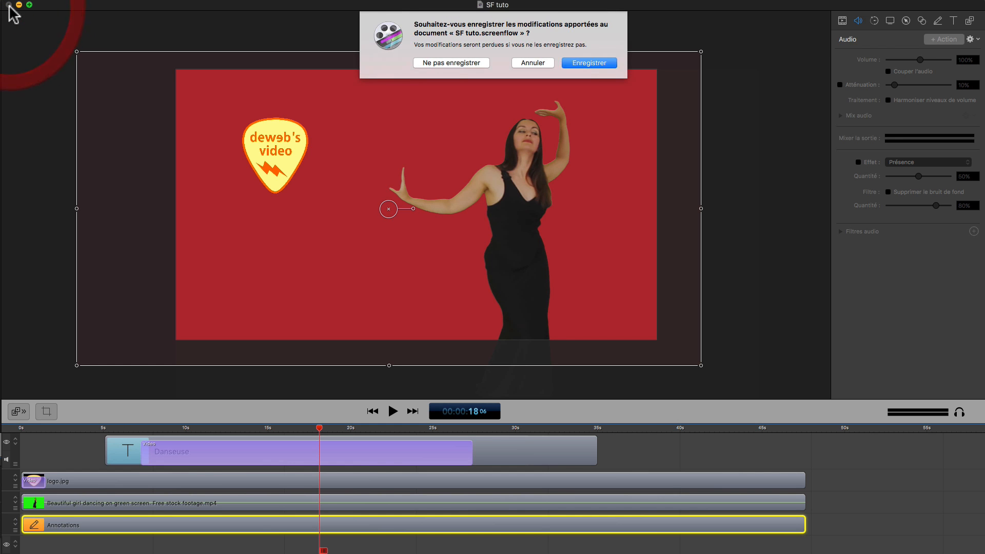
click(433, 62)
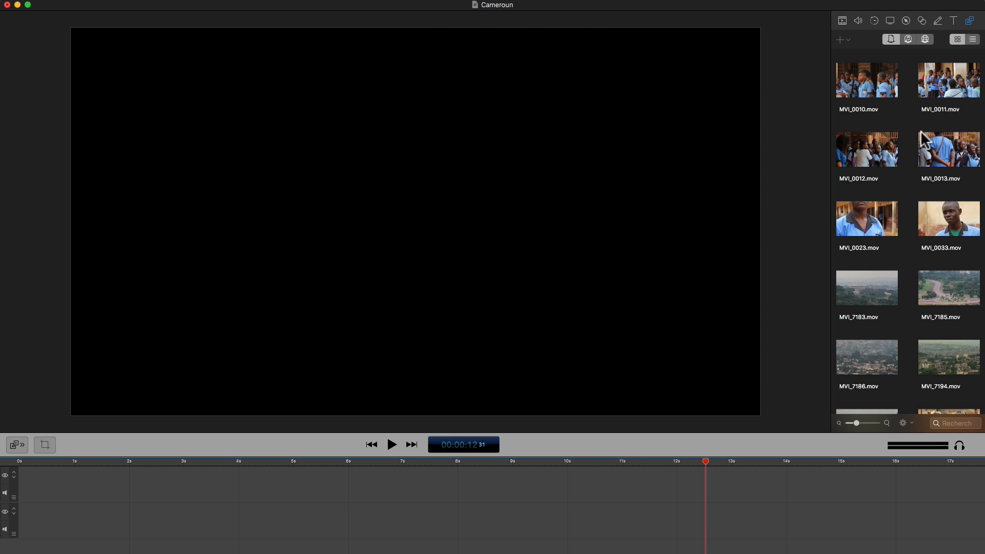
Step: Browse the Cameroun project's media library and skim through the MVI_8670.mov clip
scroll(932, 222, down, 10)
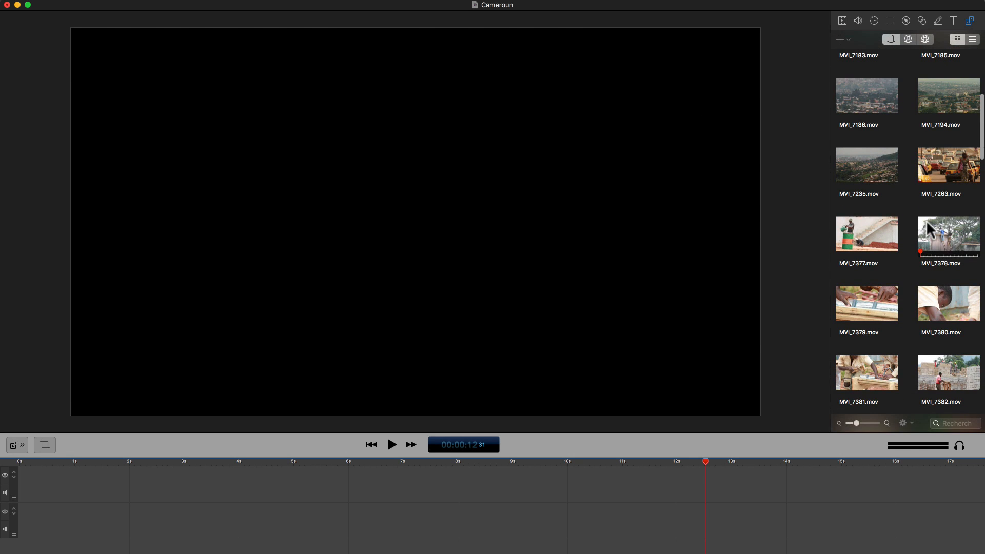
scroll(932, 228, down, 15)
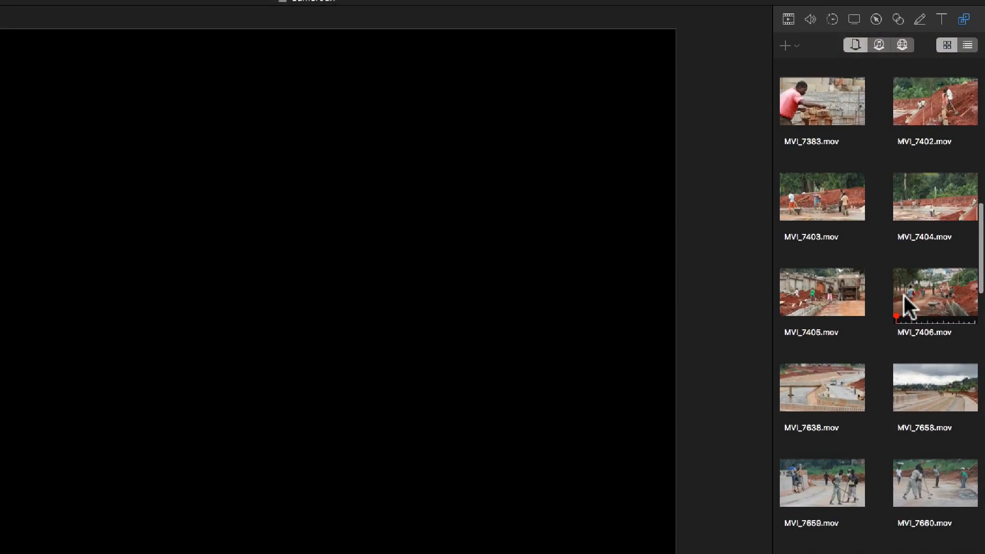
scroll(886, 355, down, 20)
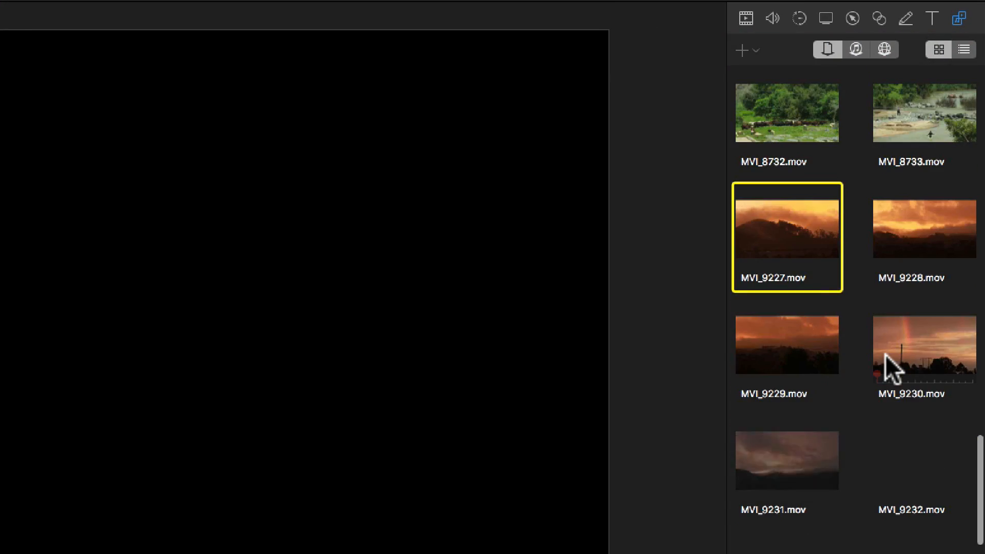
scroll(886, 355, up, 10)
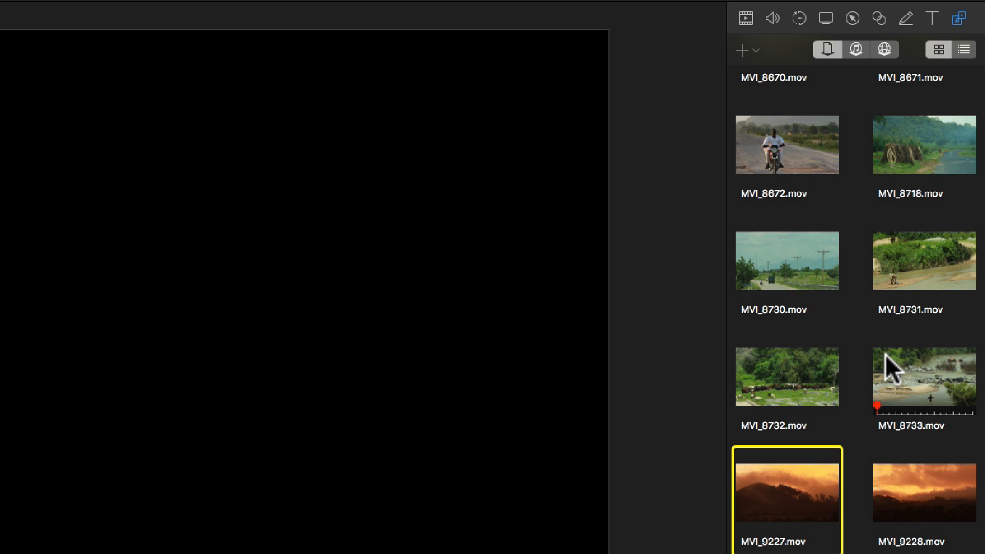
scroll(886, 355, up, 12)
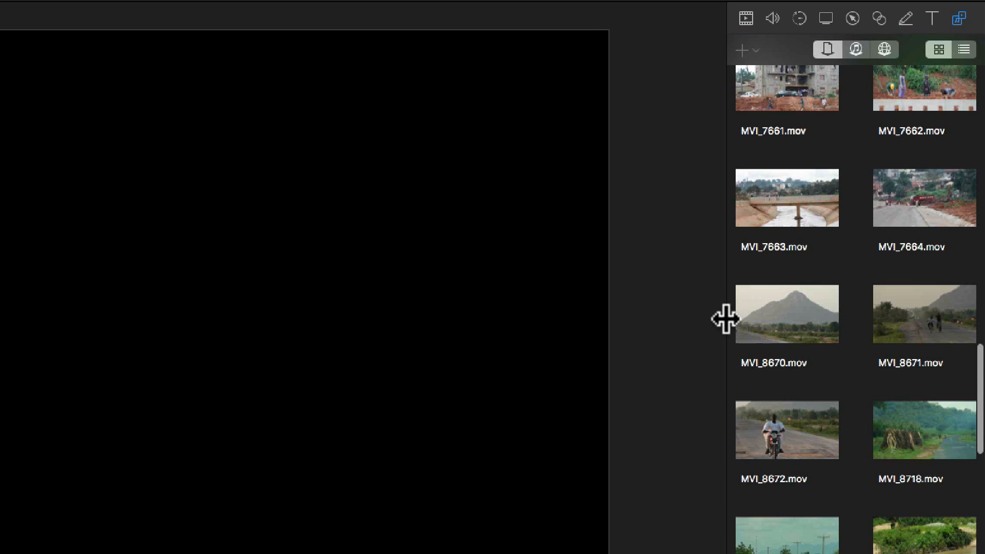
click(777, 308)
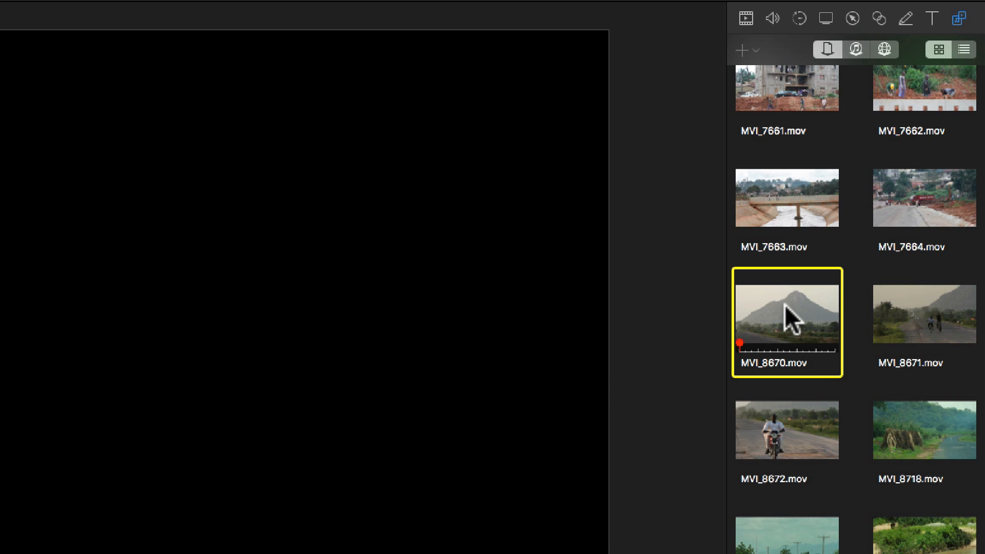
click(746, 344)
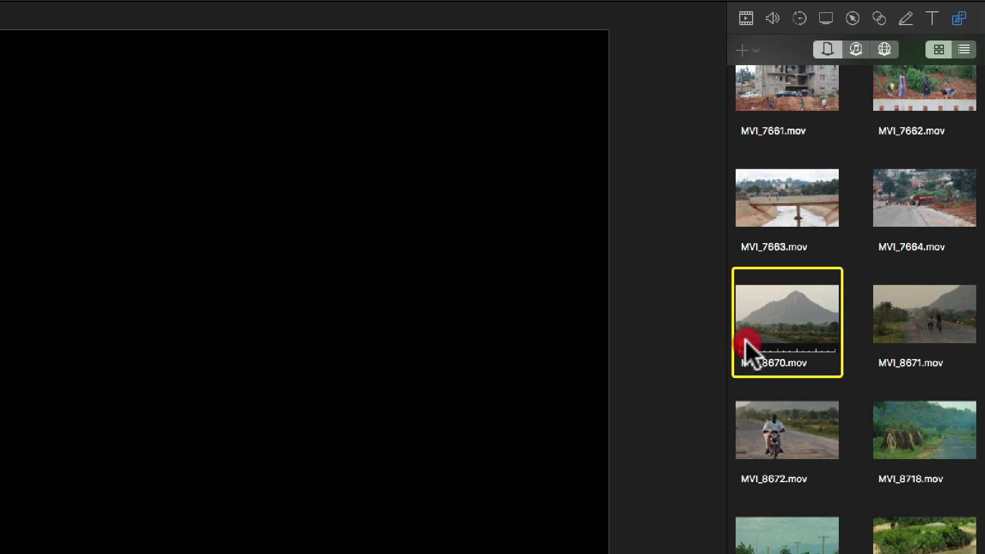
mouse_move(795, 343)
mouse_down()
mouse_move(822, 343)
mouse_move(755, 343)
mouse_move(800, 343)
mouse_up()
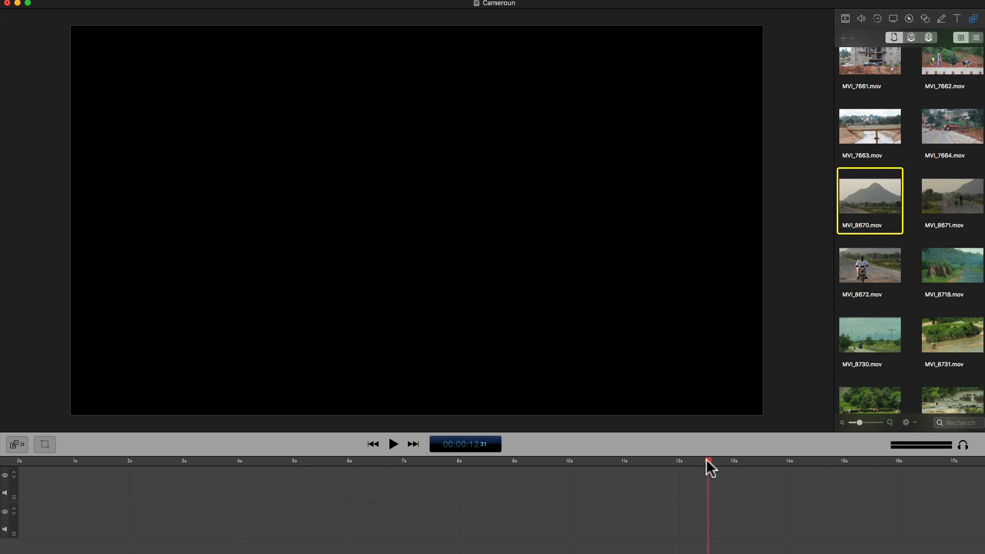
Step: Move the playhead back to the very start of the timeline
drag(708, 460, 4, 457)
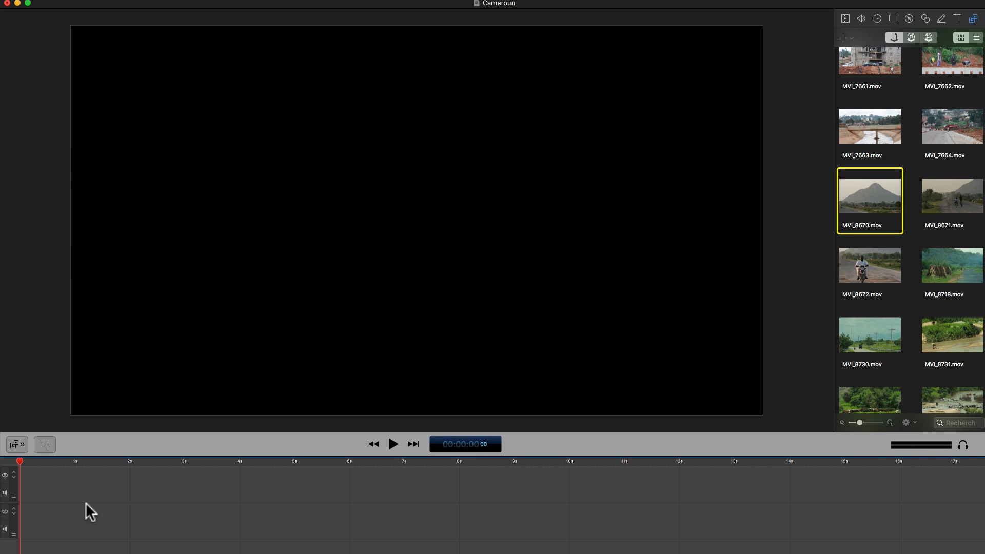
Step: Try placing MVI_8670.mov at the start of the timeline's first track, and undo the placement
mouse_move(871, 200)
mouse_down()
mouse_move(709, 276)
mouse_move(460, 465)
mouse_move(208, 508)
mouse_move(25, 493)
mouse_move(297, 489)
mouse_move(23, 476)
mouse_move(3, 529)
mouse_move(20, 483)
mouse_up()
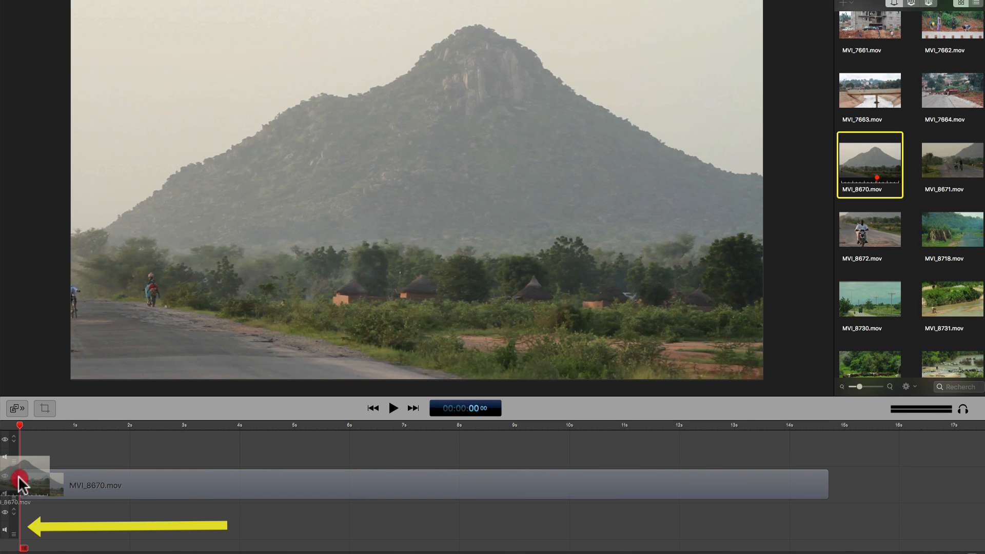
drag(20, 482, 23, 458)
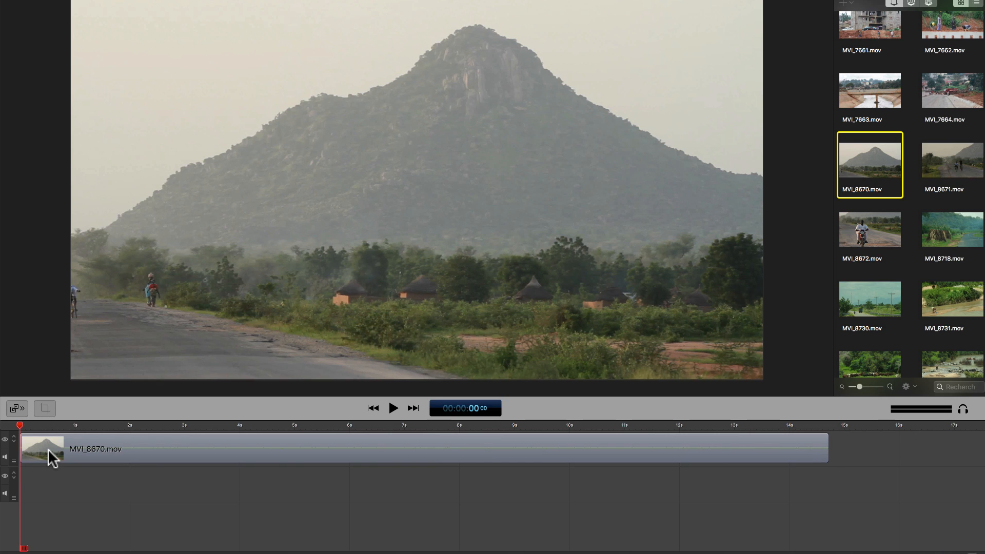
key(super+z)
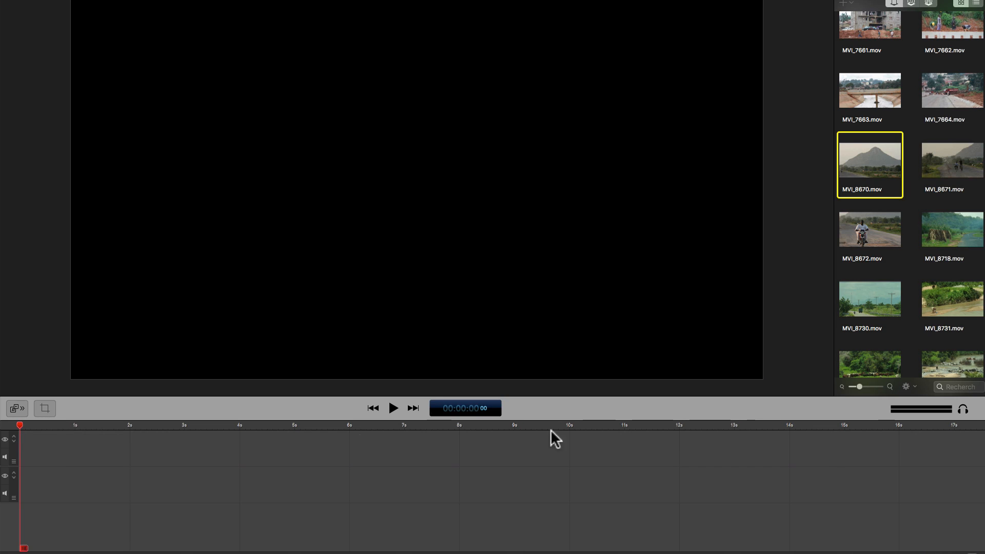
Step: Add MVI_8670.mov directly from the media library at the playhead and delete it from the timeline again
double_click(876, 164)
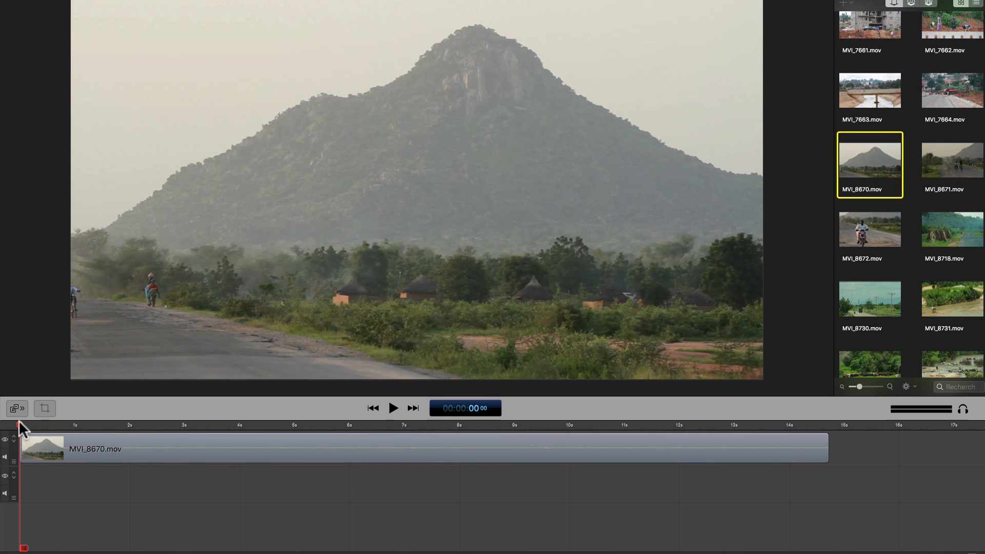
click(230, 436)
key(Delete)
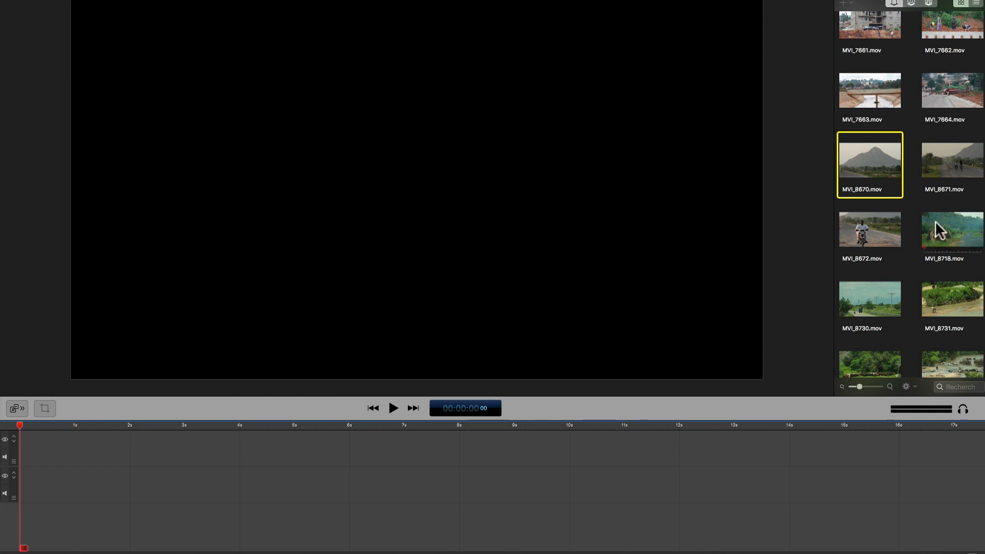
Step: Try inserting MVI_8670.mov with the command "Ajouter à la chronologie au niveau du défileur", and delete the inserted clip
right_click(848, 163)
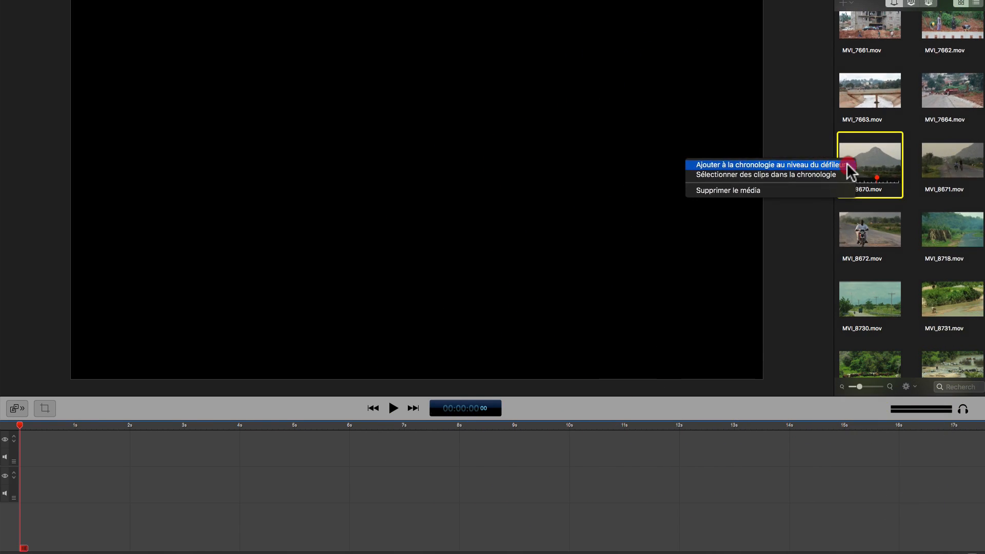
click(847, 163)
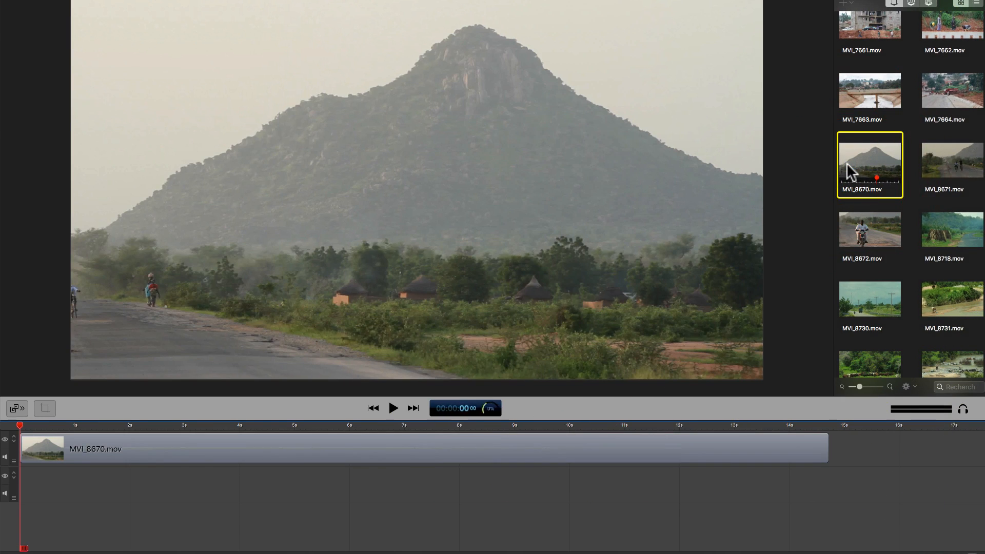
click(452, 446)
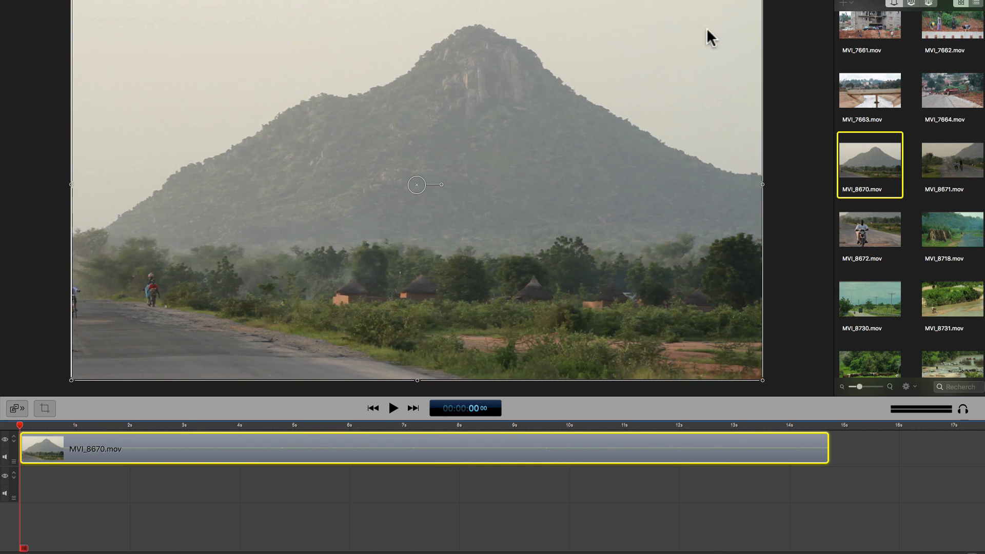
mouse_move(873, 168)
mouse_down()
mouse_move(715, 160)
mouse_move(866, 177)
mouse_up()
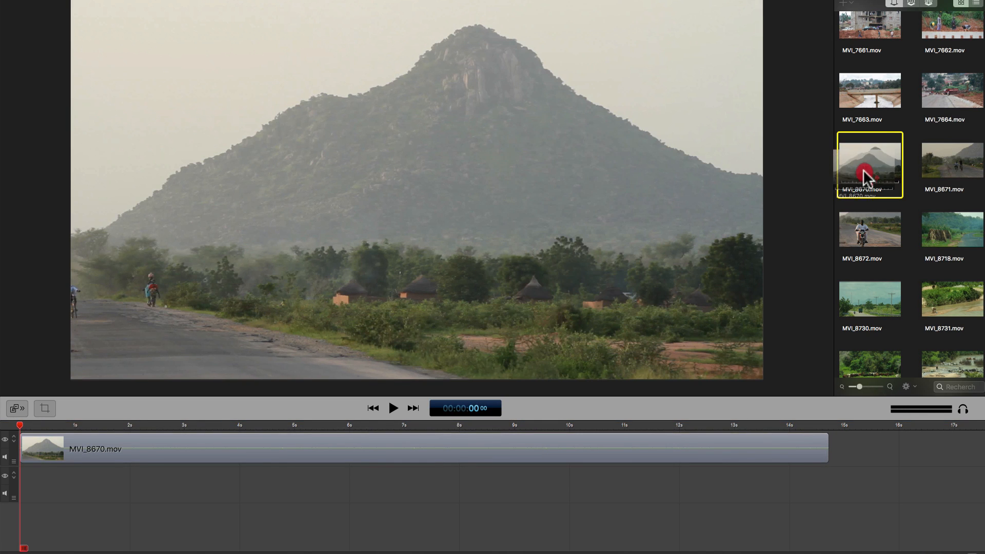
right_click(868, 170)
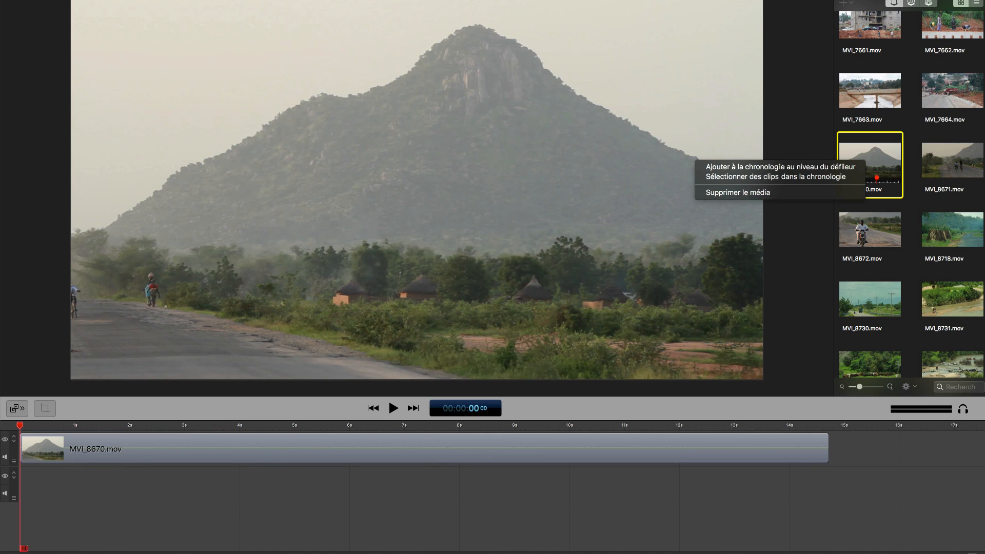
click(302, 435)
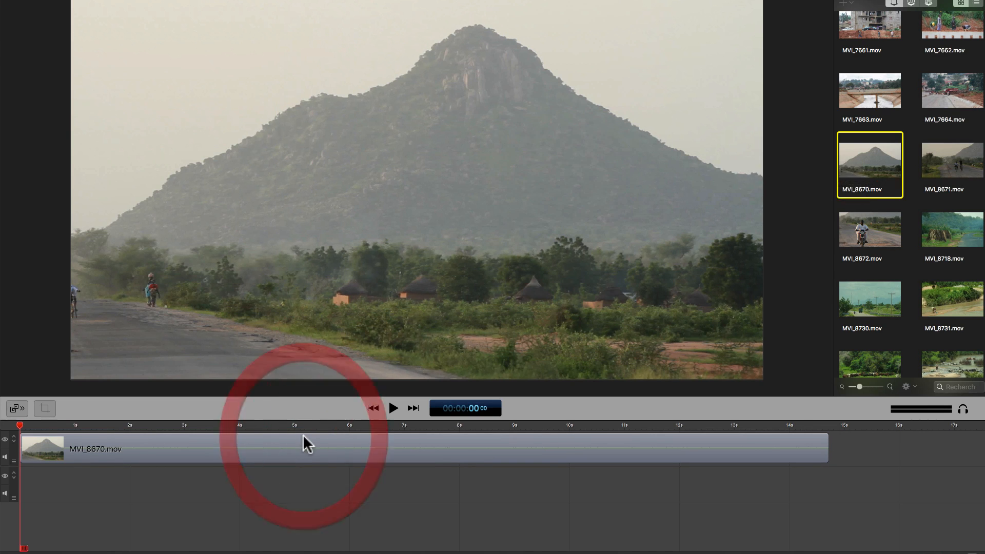
click(308, 442)
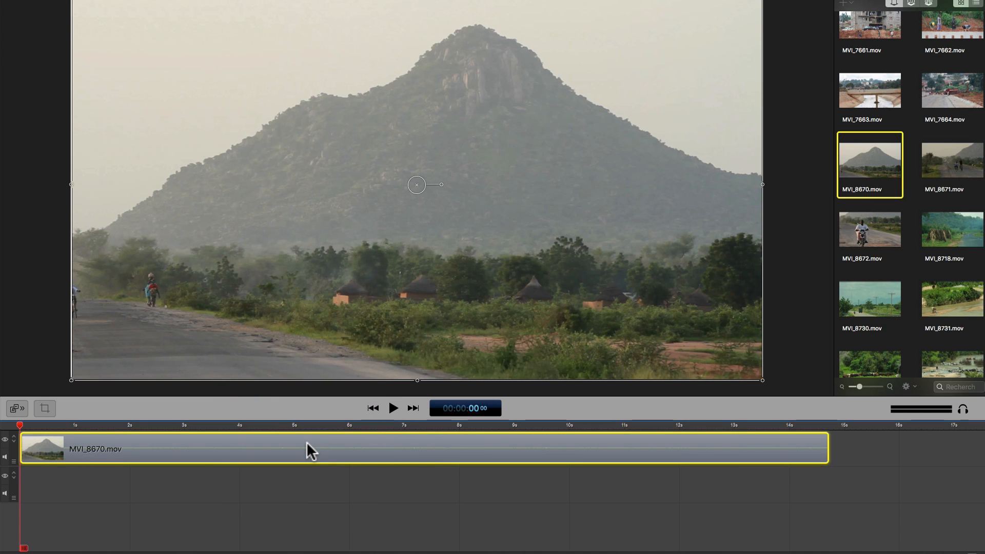
key(Delete)
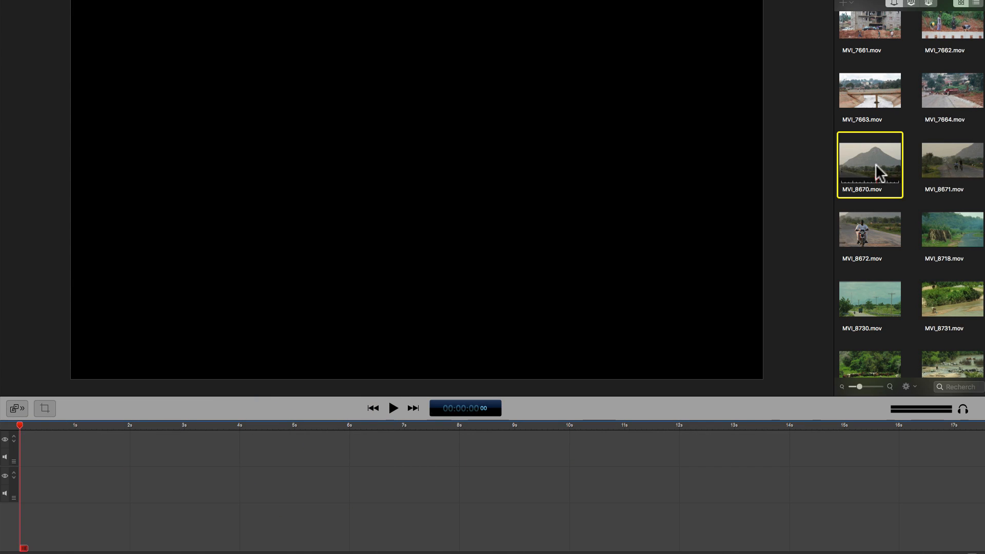
Step: Add MVI_8670.mov to the timeline at the playhead
double_click(875, 164)
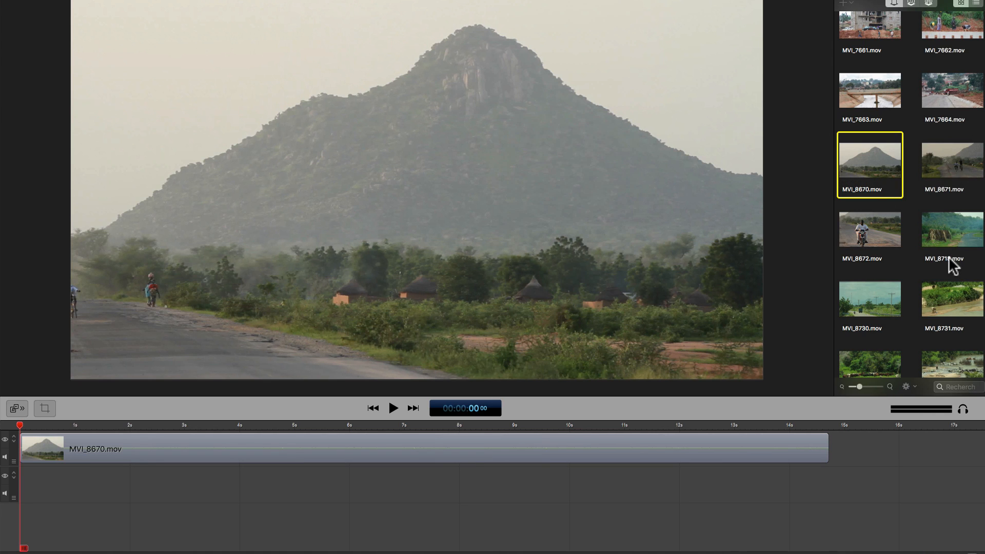
Step: Try placing MVI_8733.mov directly after MVI_8670.mov on the same track, and undo the placement
scroll(949, 256, down, 2)
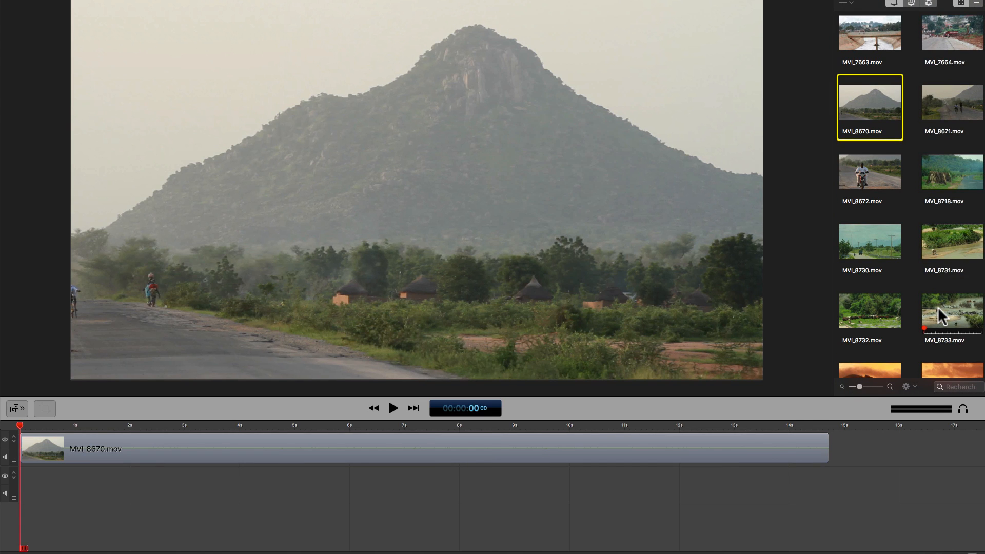
drag(938, 307, 838, 442)
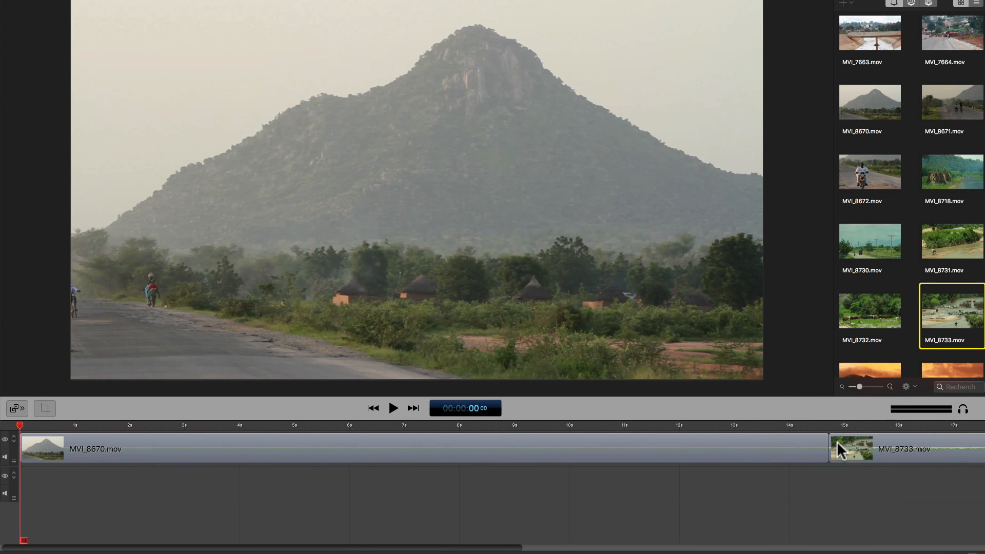
key(super+z)
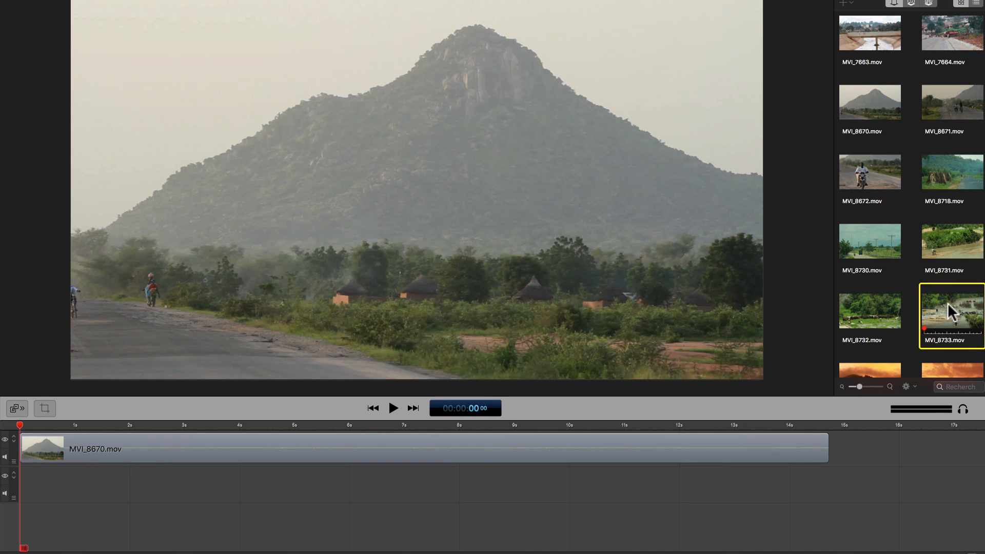
Step: Add MVI_8733.mov twice at the playhead above MVI_8670.mov and delete the lower of the two copies
double_click(947, 302)
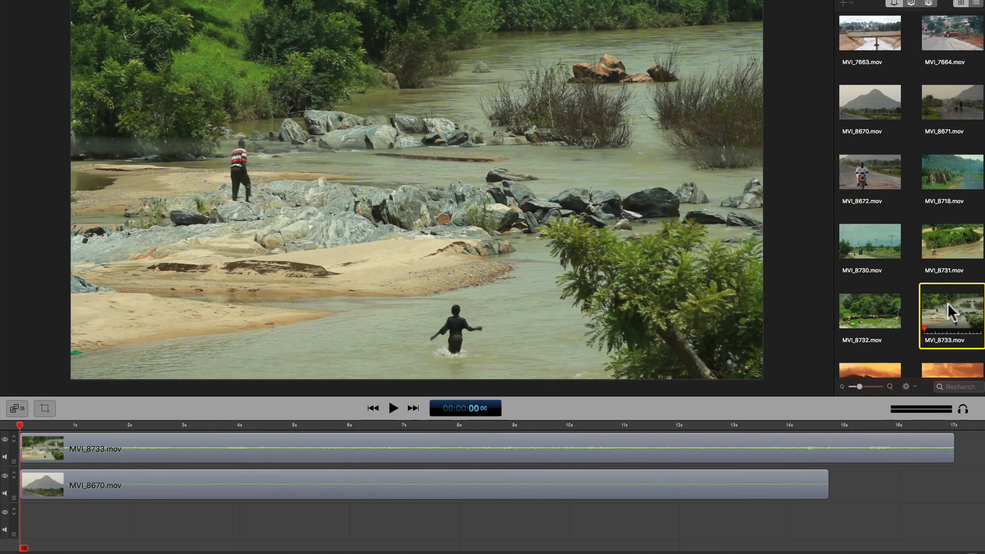
right_click(947, 303)
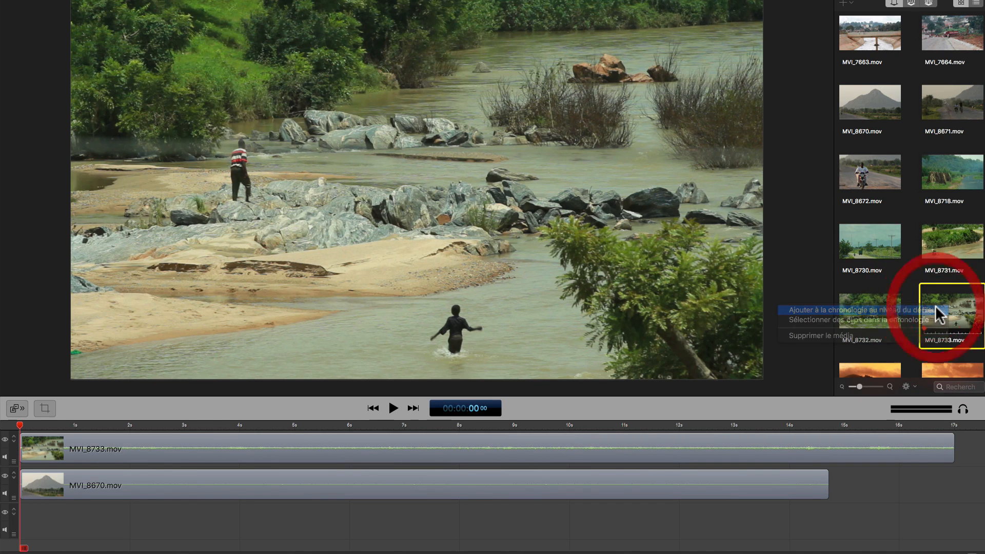
click(937, 310)
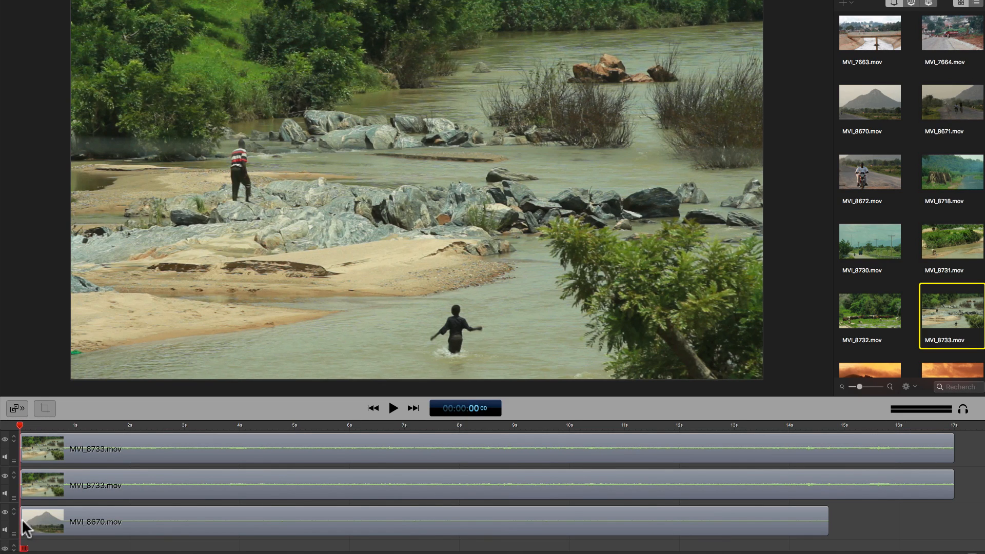
click(126, 476)
key(Delete)
Step: Try deleting the remaining MVI_8733.mov clip from the timeline, and undo the deletion
click(127, 451)
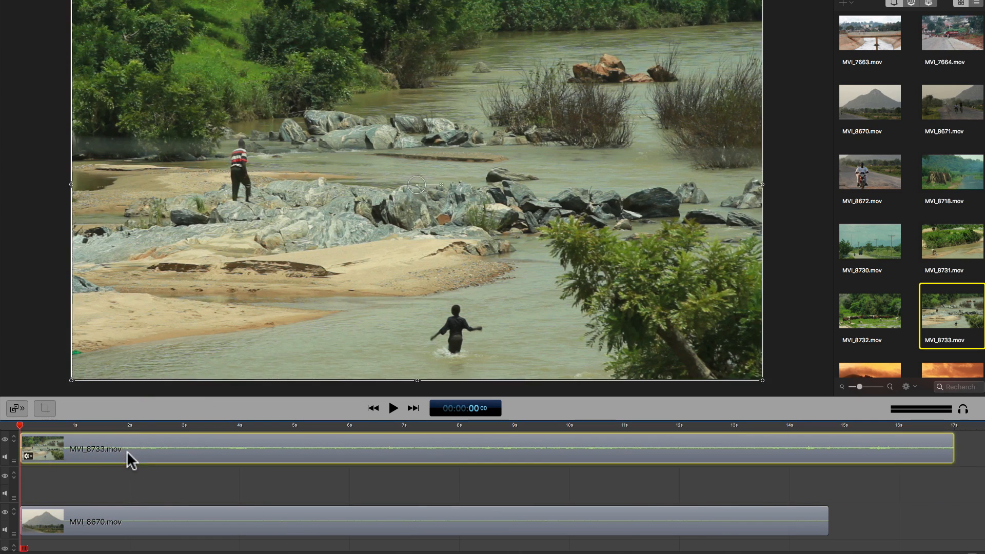
key(Delete)
key(super+z)
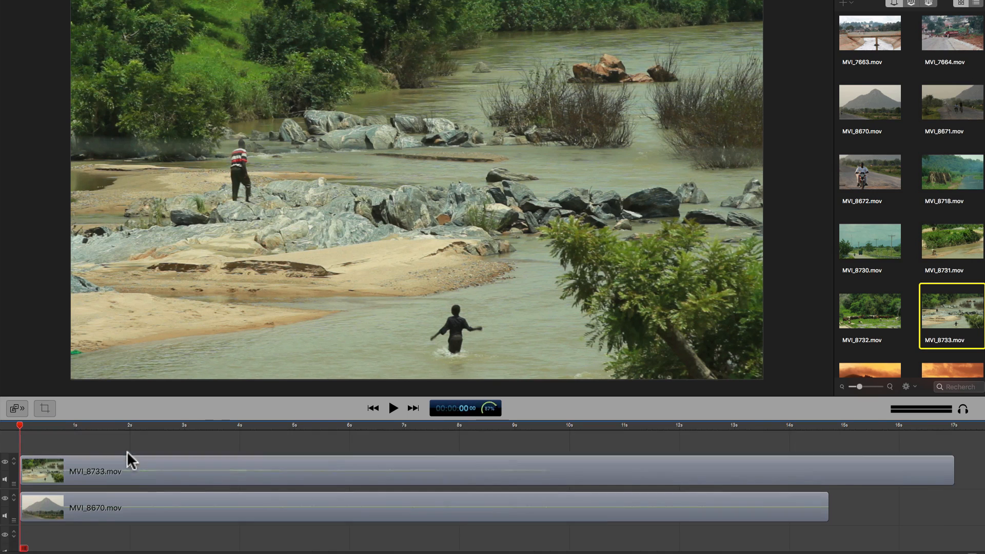
Step: Undo the stacked placement of MVI_8733.mov and add the clip directly after the end of MVI_8670.mov on the same track
key(super+z)
click(829, 426)
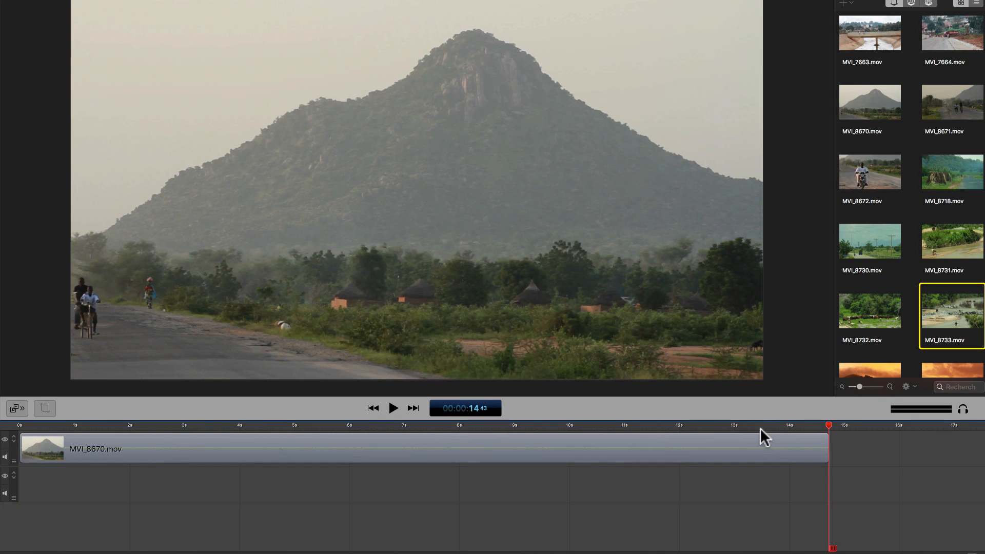
mouse_move(829, 431)
mouse_down()
mouse_move(732, 429)
mouse_move(824, 433)
mouse_up()
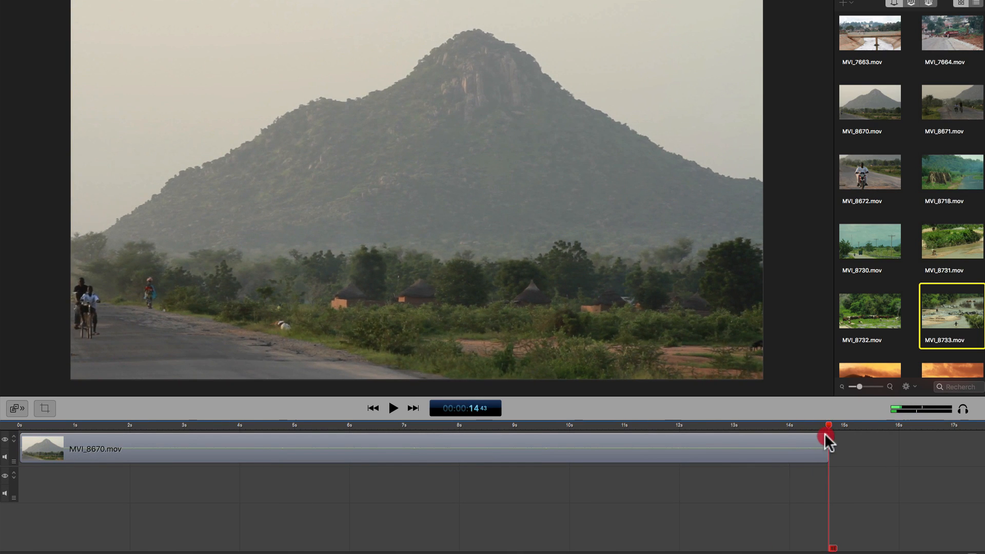
double_click(946, 313)
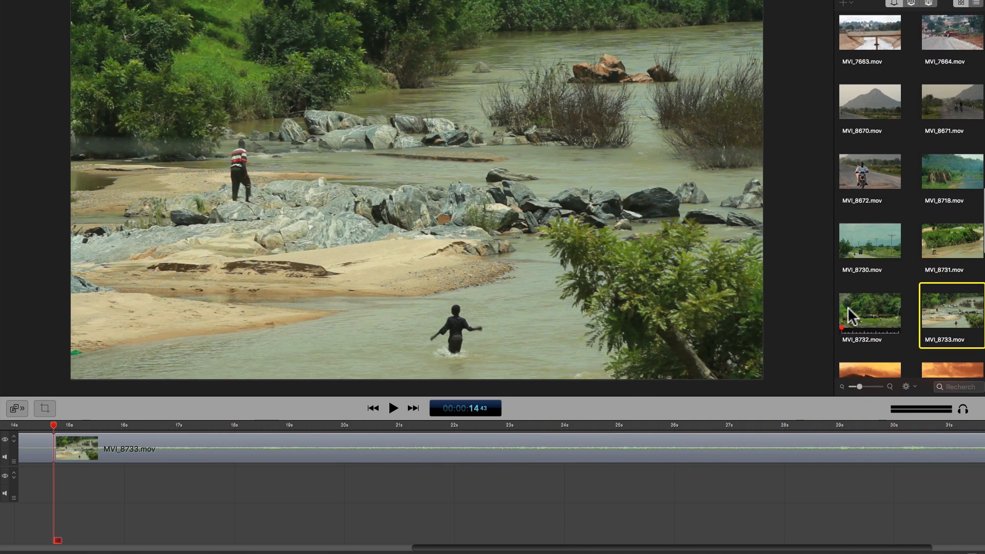
Step: Add MVI_9227.mov to the timeline directly after the end of MVI_8733.mov on the same track
scroll(848, 306, down, 3)
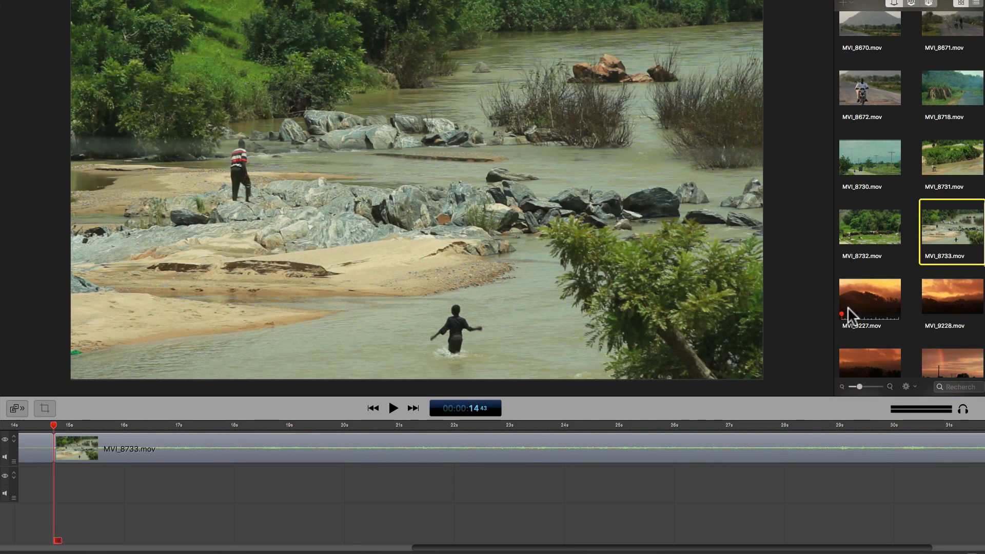
click(937, 310)
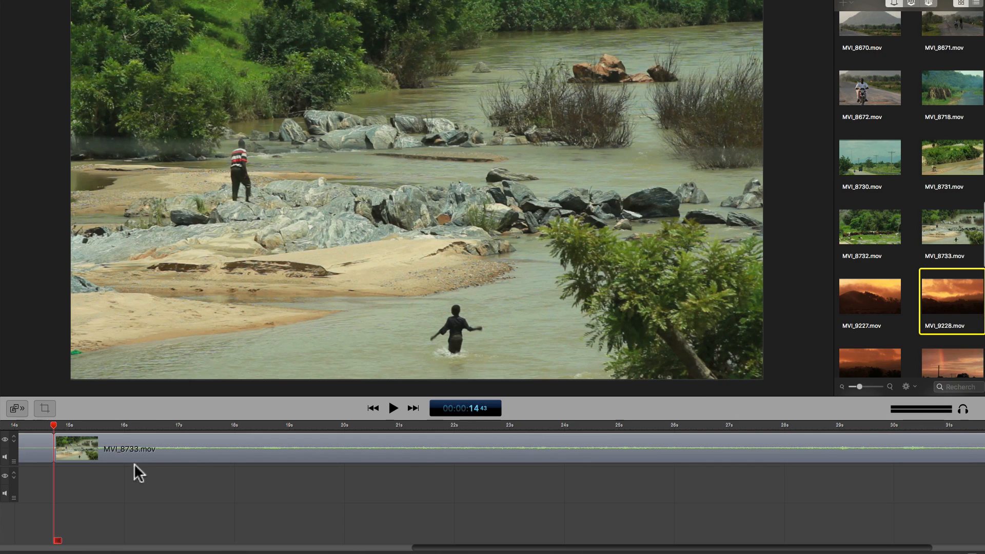
drag(54, 425, 902, 467)
click(867, 306)
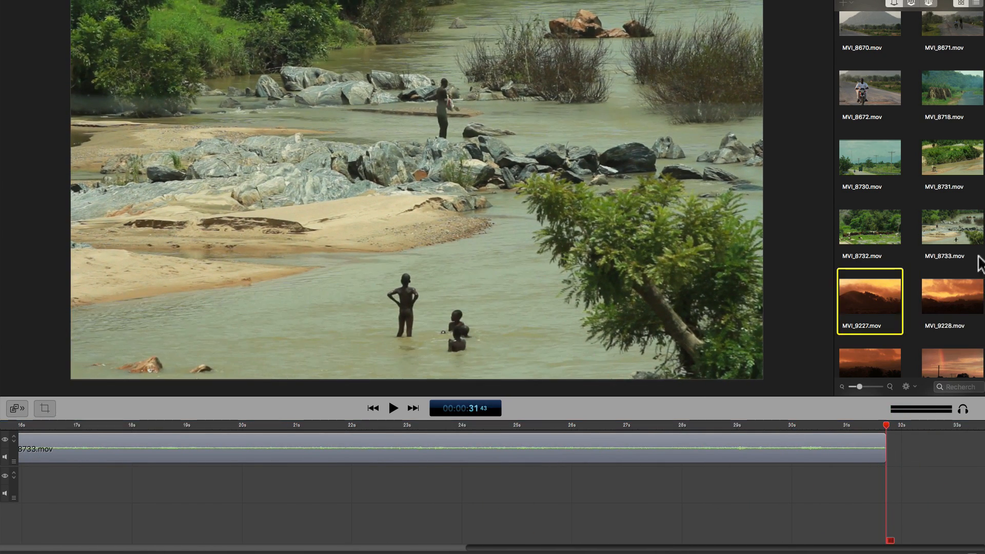
right_click(864, 296)
click(843, 302)
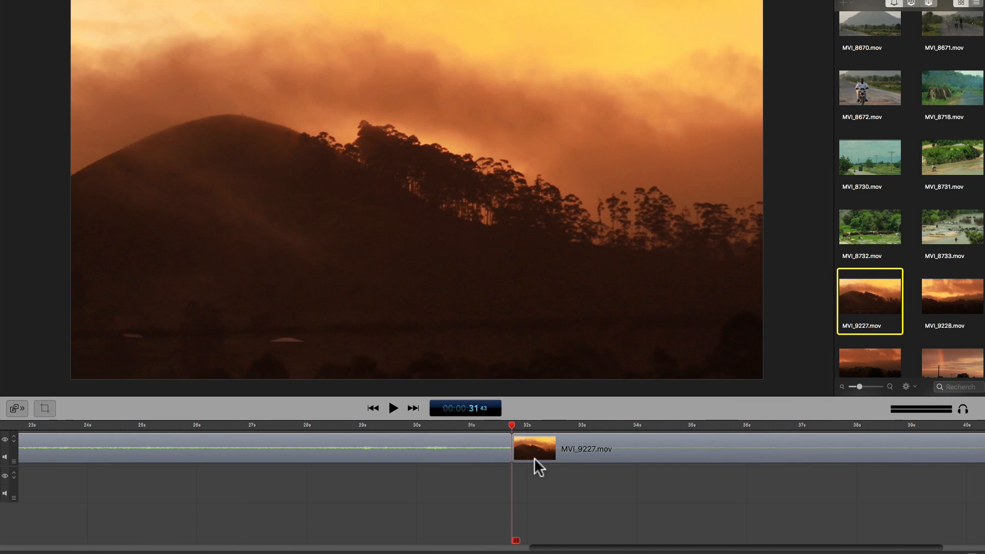
Step: Play the sequence from its start and pause within MVI_8670.mov at 00:00:05 50
drag(569, 549, 42, 550)
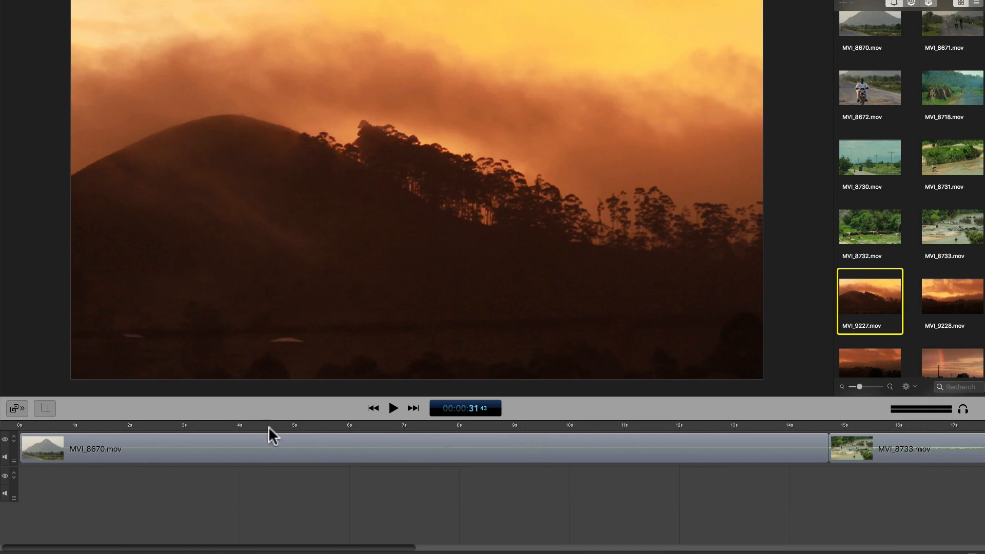
drag(271, 426, 4, 443)
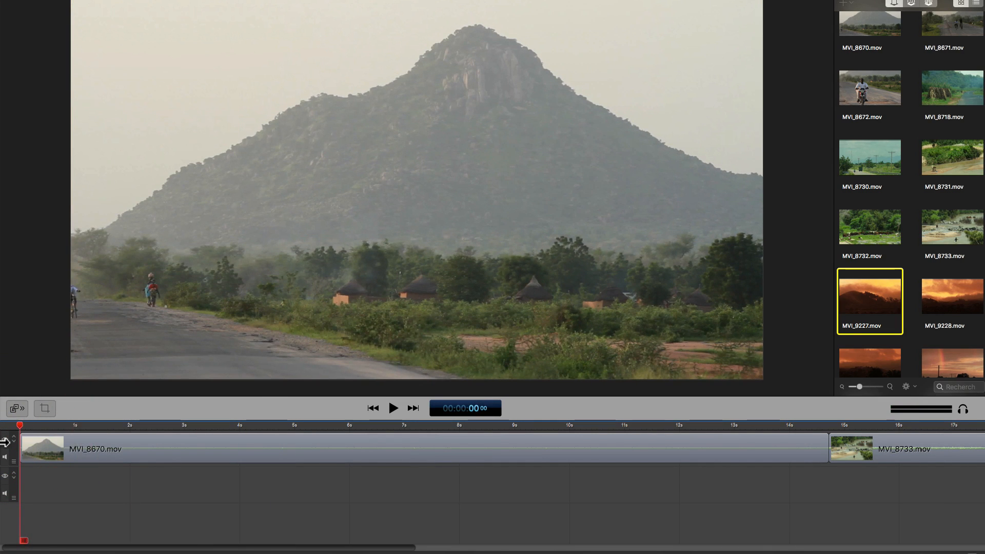
key(space)
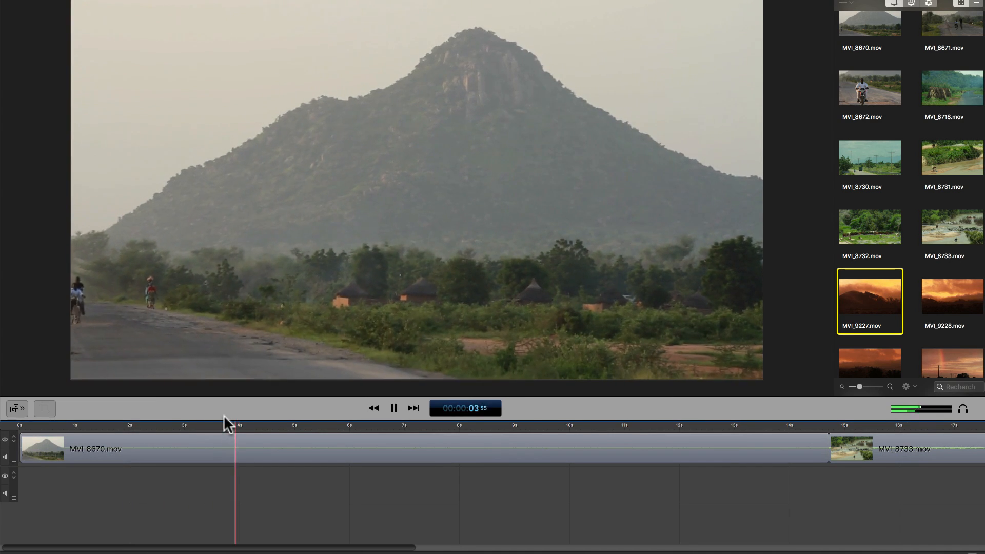
key(space)
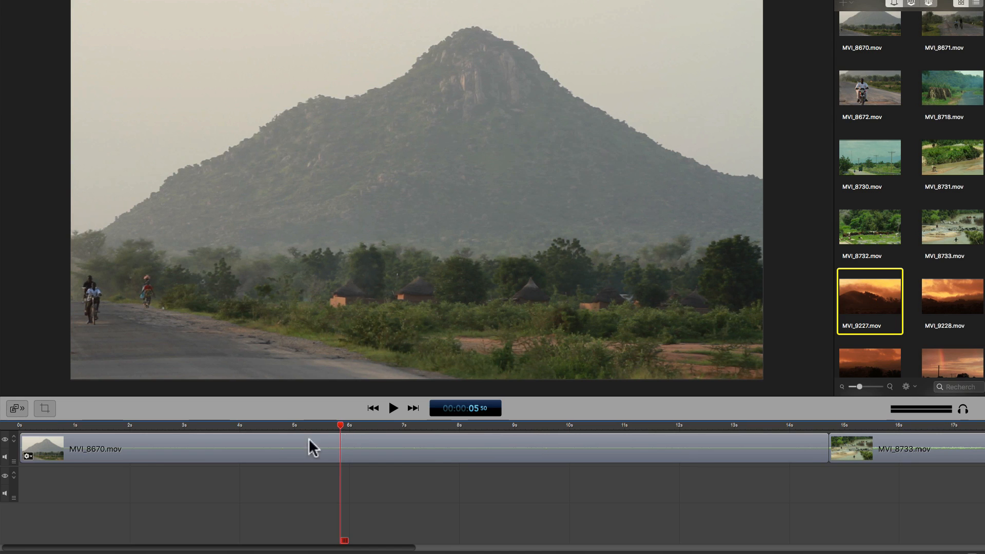
Step: Try trimming the start of MVI_8670.mov to the playhead, and extend the clip back to its original start
click(26, 449)
drag(20, 443, 343, 450)
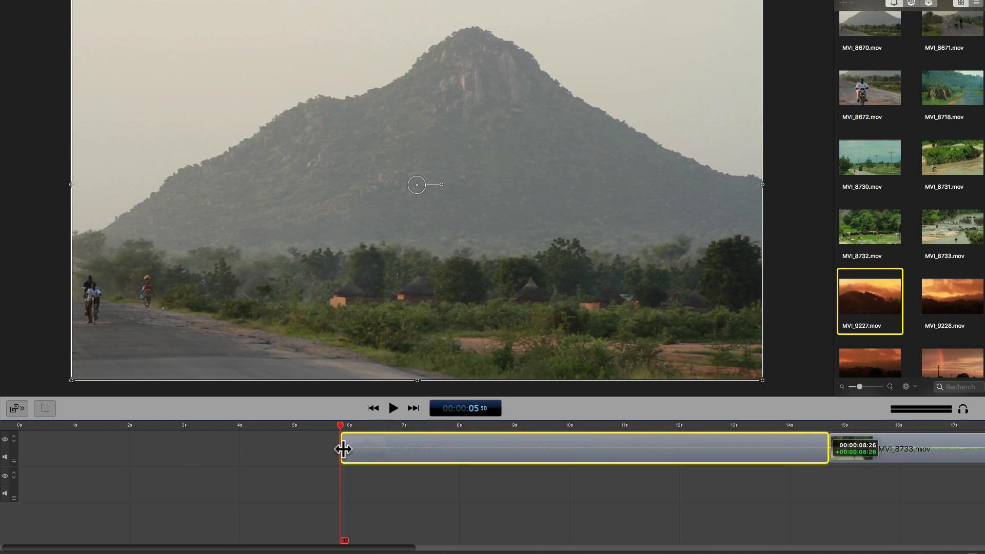
drag(344, 450, 21, 449)
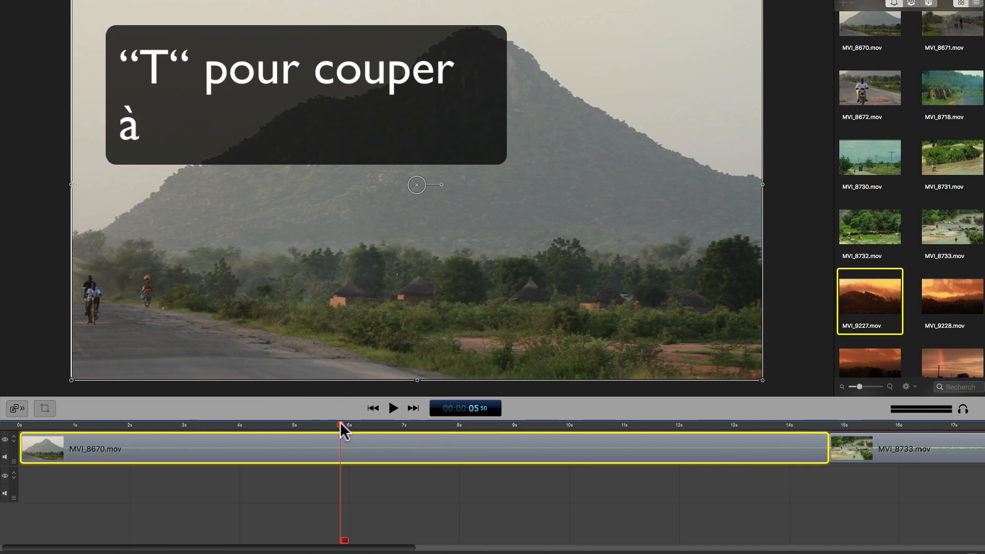
Step: Split MVI_8670.mov at the playhead, delete the part before it, and close the resulting gap
key(t)
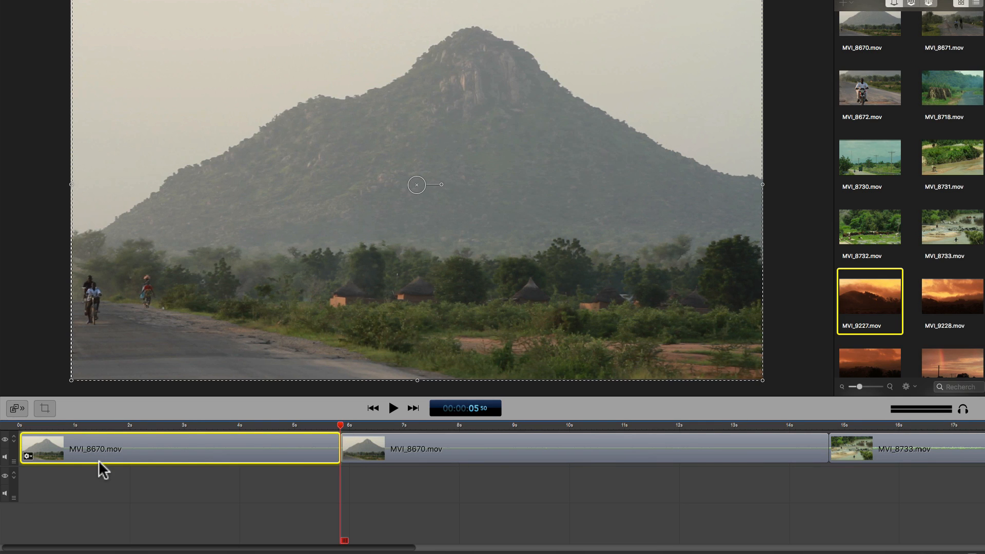
key(Delete)
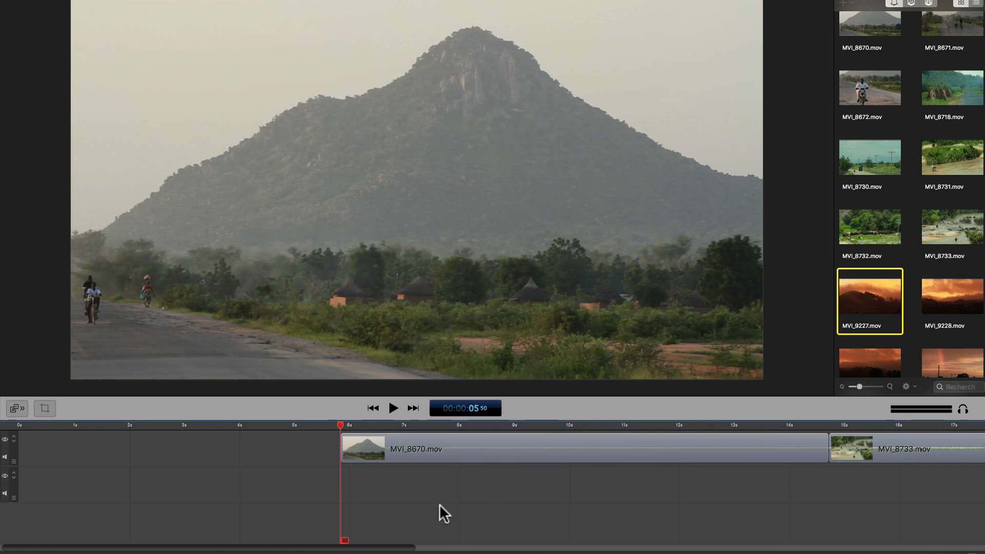
click(157, 444)
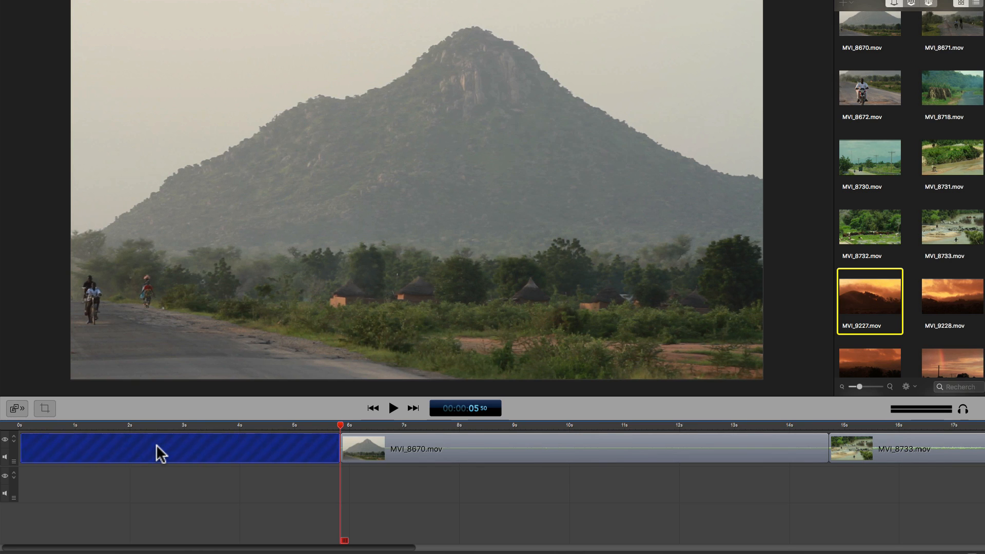
key(Delete)
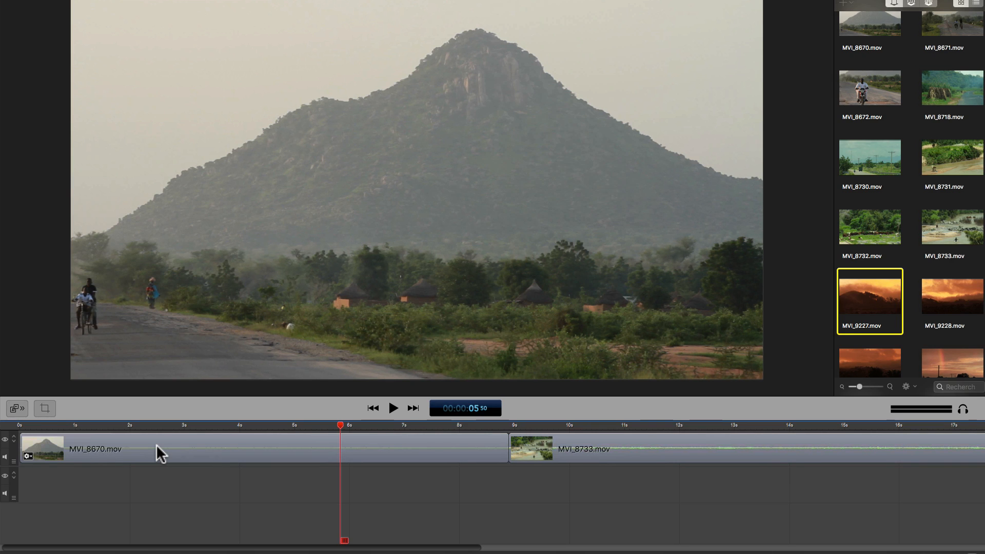
Step: Split MVI_8670.mov at 00:00:05 01
click(296, 447)
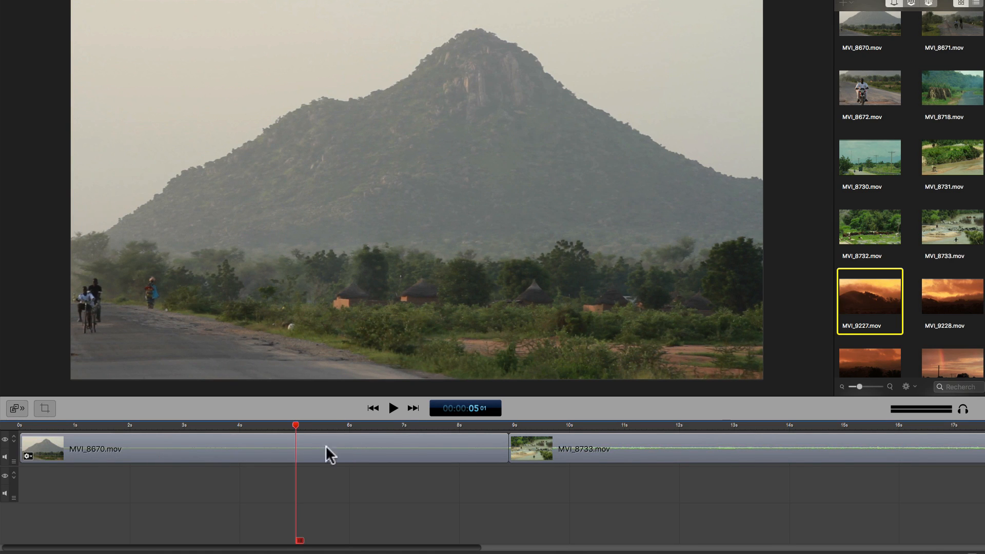
click(645, 440)
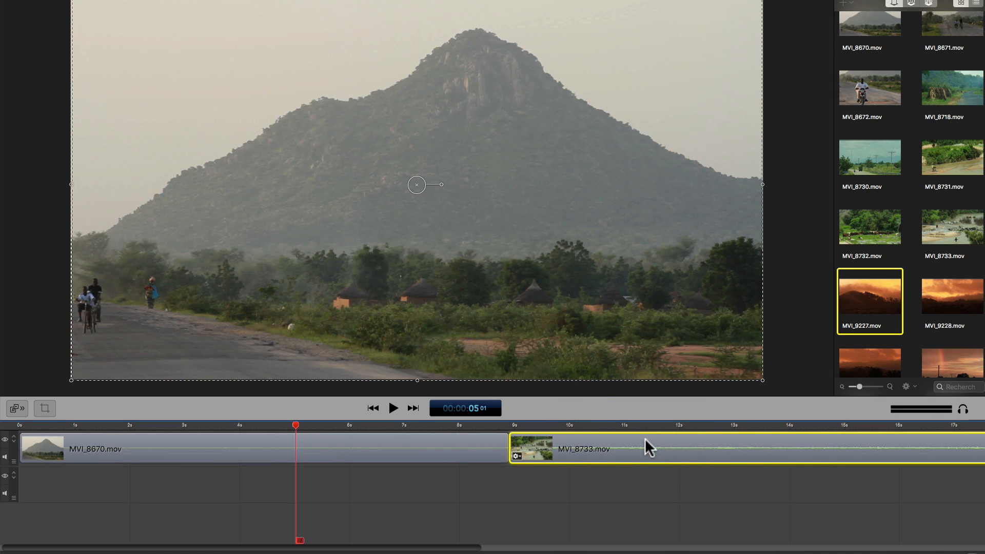
key(t)
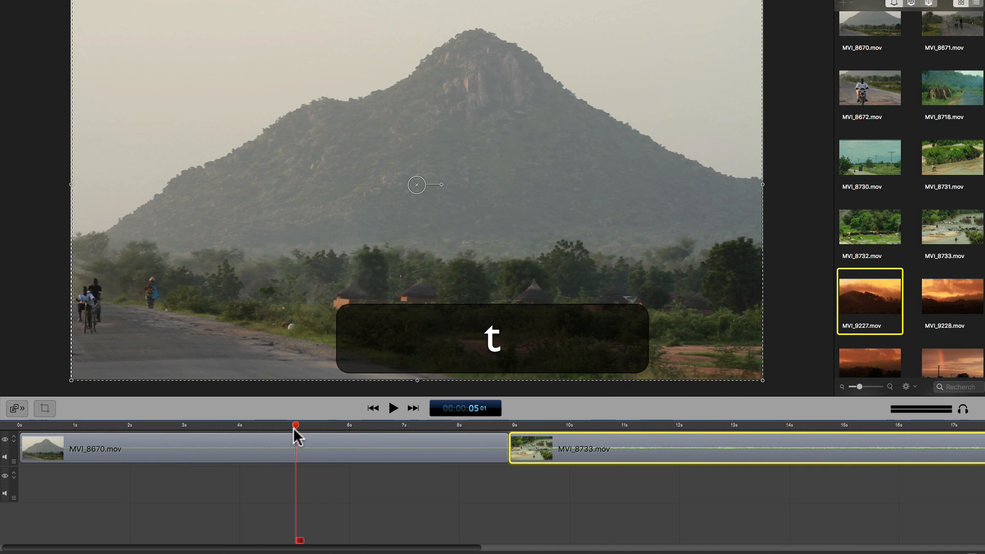
click(395, 446)
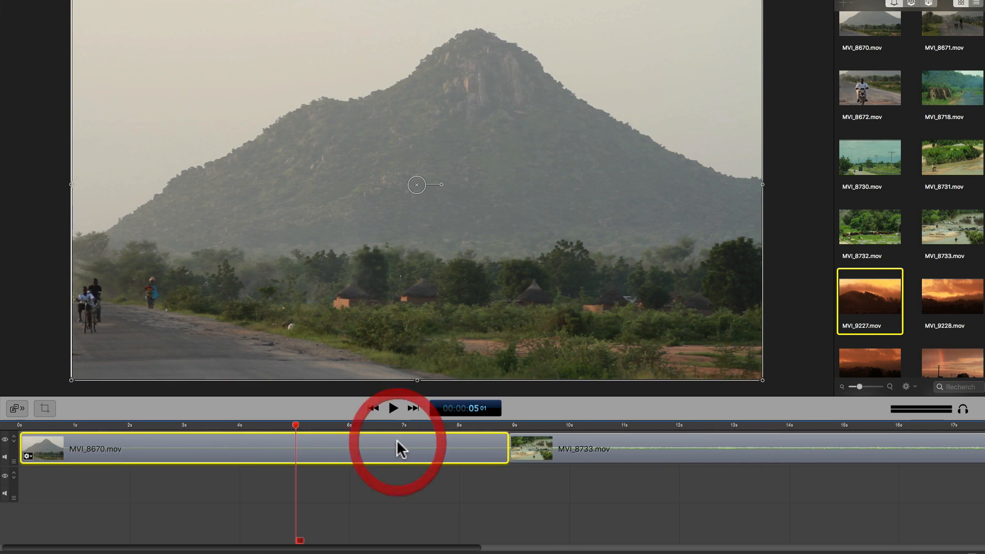
click(403, 504)
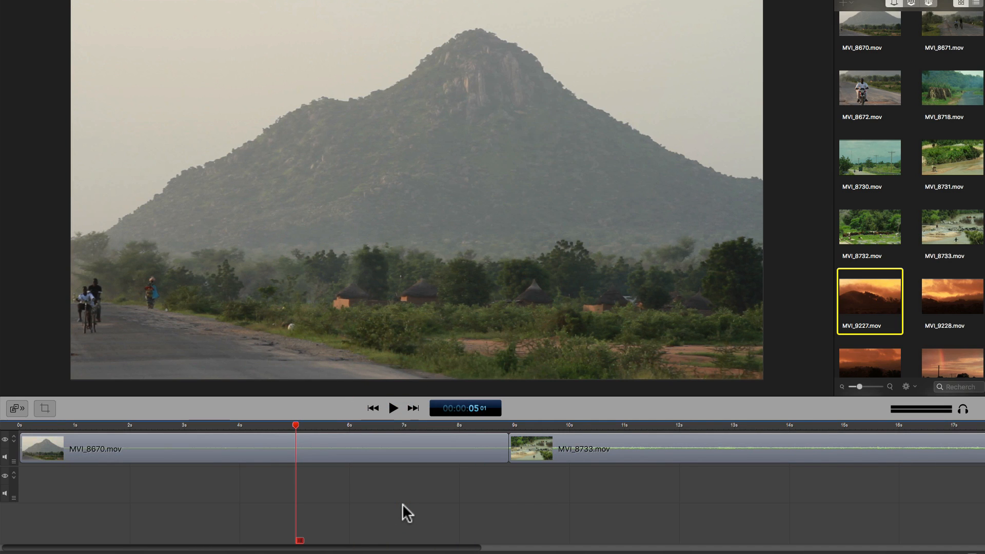
key(t)
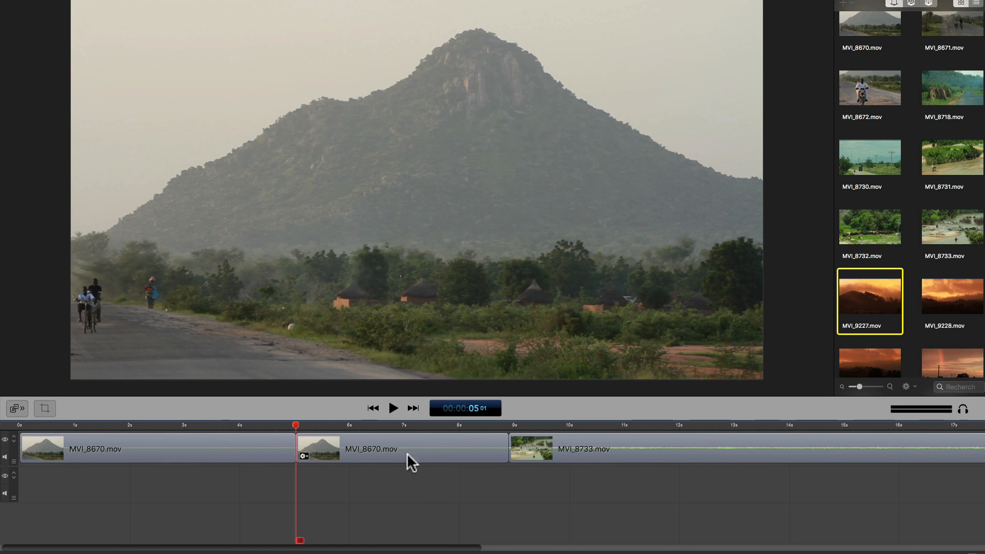
Step: Delete the second part of MVI_8670.mov and close the gap before MVI_8733.mov
click(412, 440)
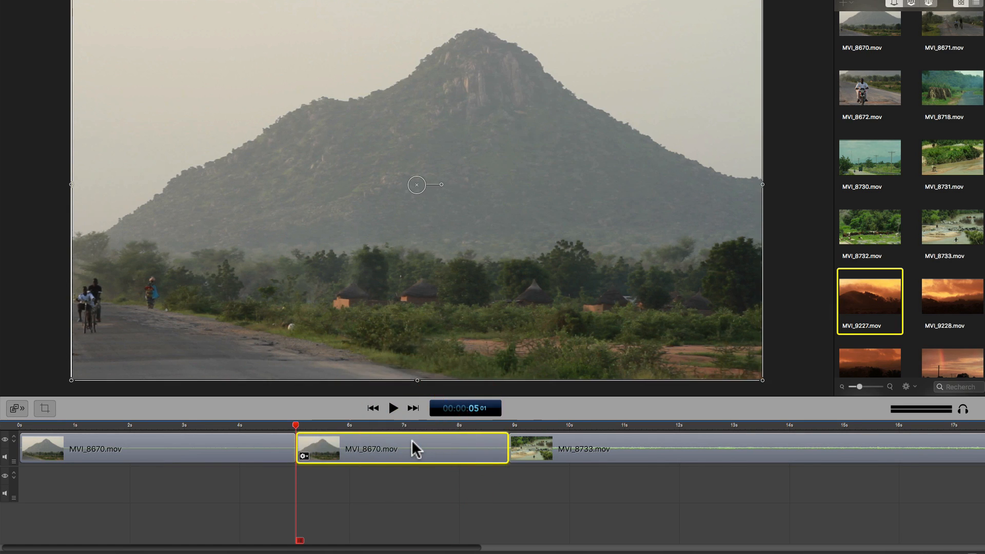
key(BackSpace)
click(409, 440)
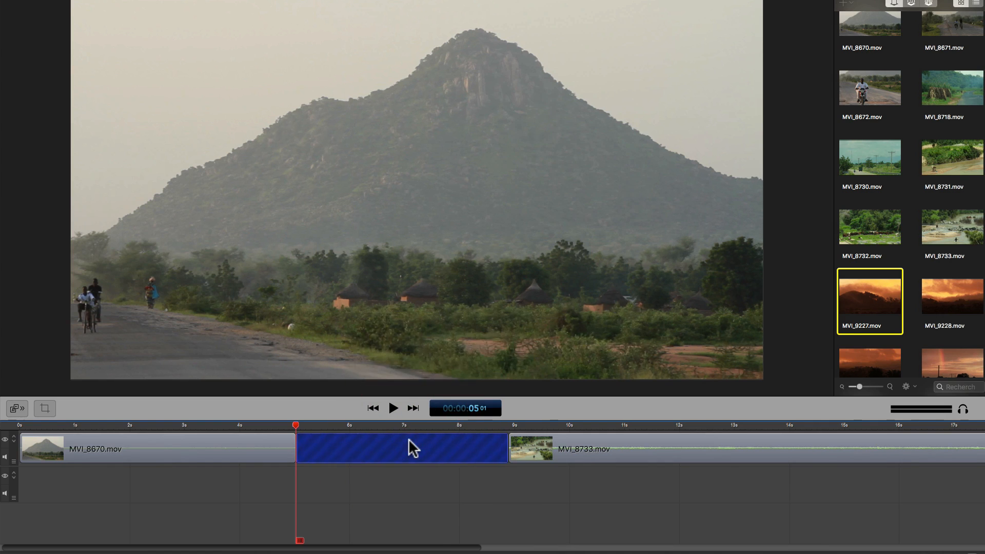
key(BackSpace)
Step: Play across the cut between MVI_8670.mov and MVI_8733.mov to check the transition
click(255, 425)
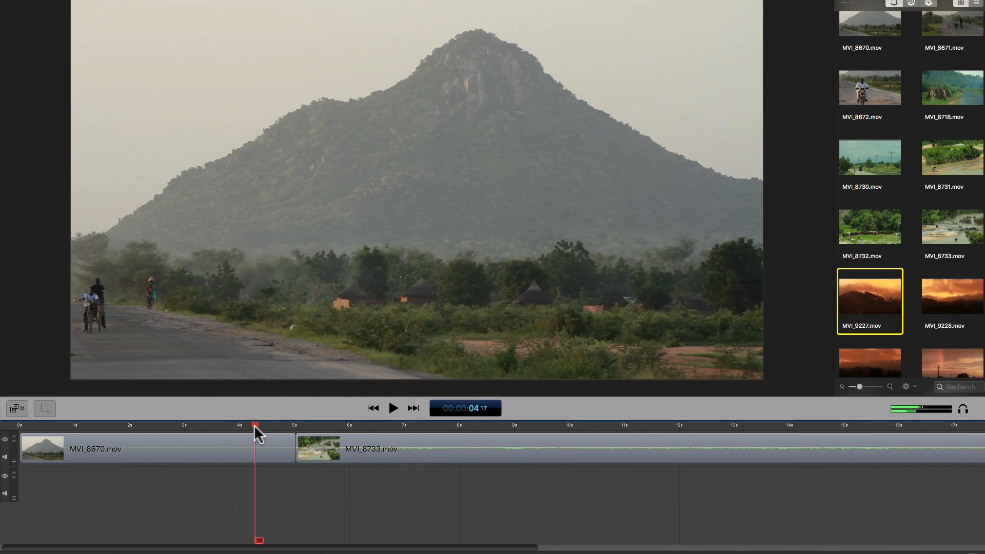
key(space)
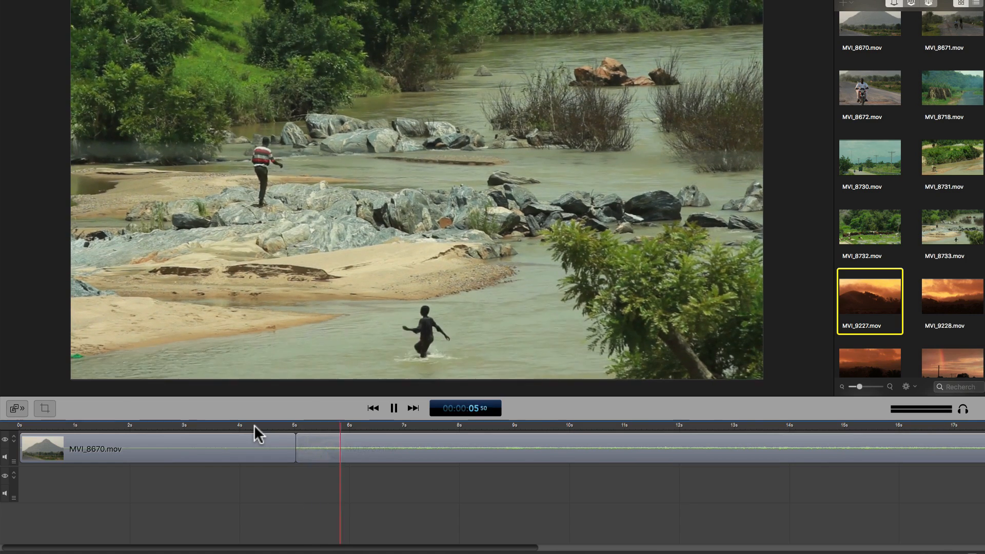
key(space)
Step: Split MVI_8733.mov at 00:00:07 53, delete the part before the playhead, and close the gap after MVI_8670.mov
click(358, 426)
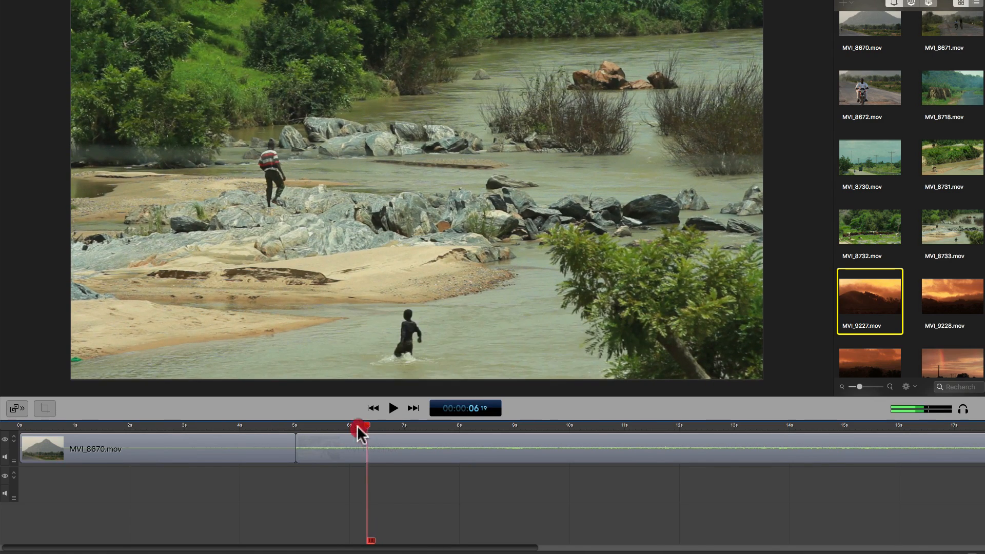
drag(357, 426, 452, 438)
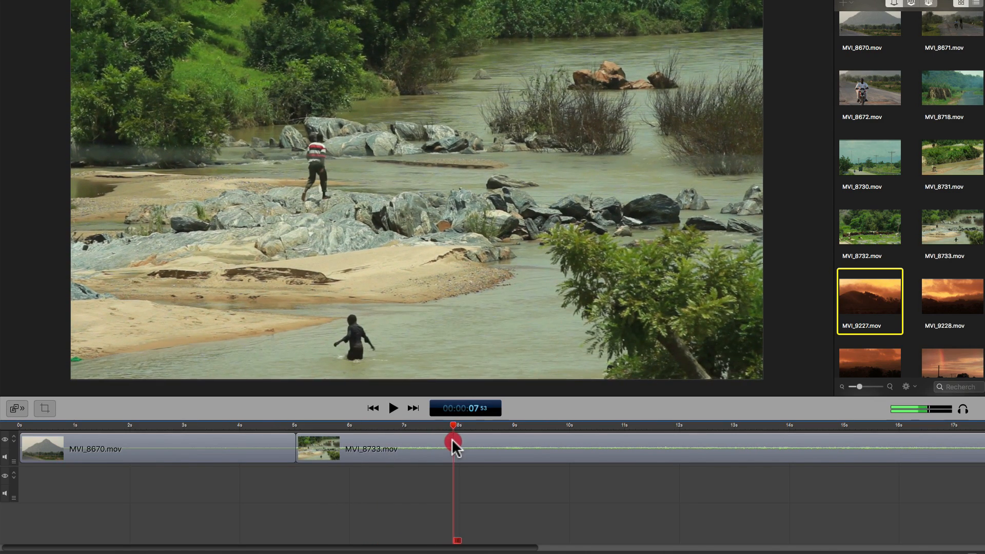
key(t)
click(430, 448)
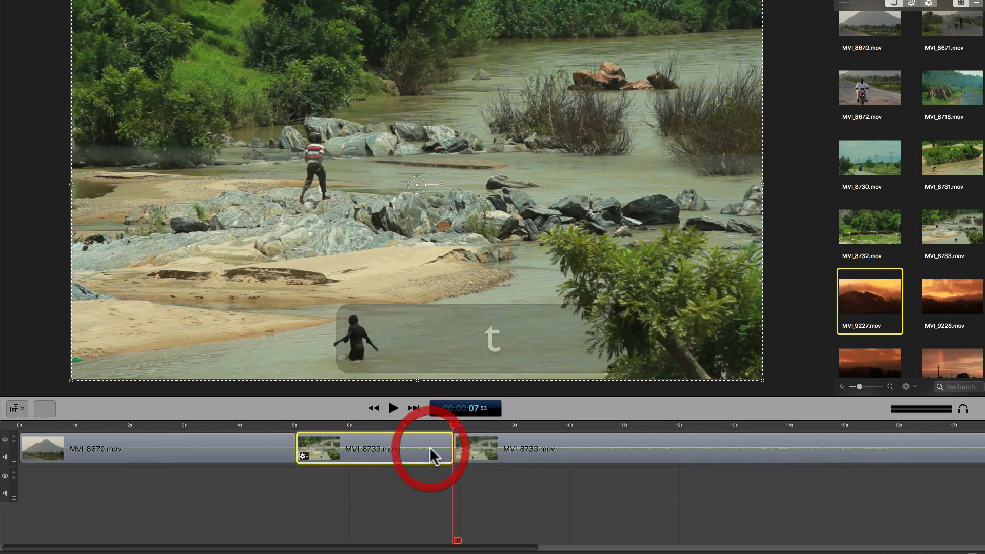
key(BackSpace)
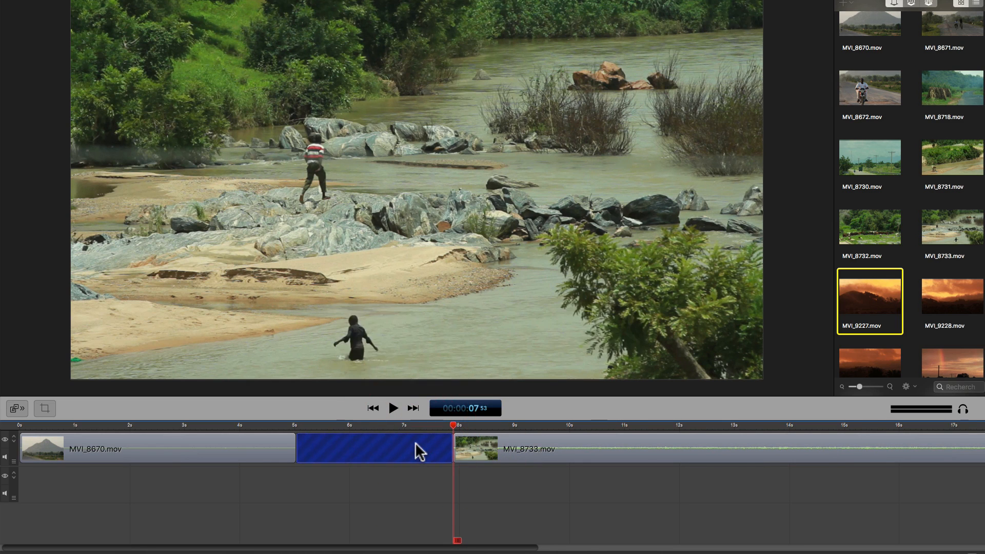
key(BackSpace)
Step: Play across the cut between MVI_8670.mov and MVI_8733.mov, and split MVI_8733.mov at 00:00:09 48
click(255, 424)
key(space)
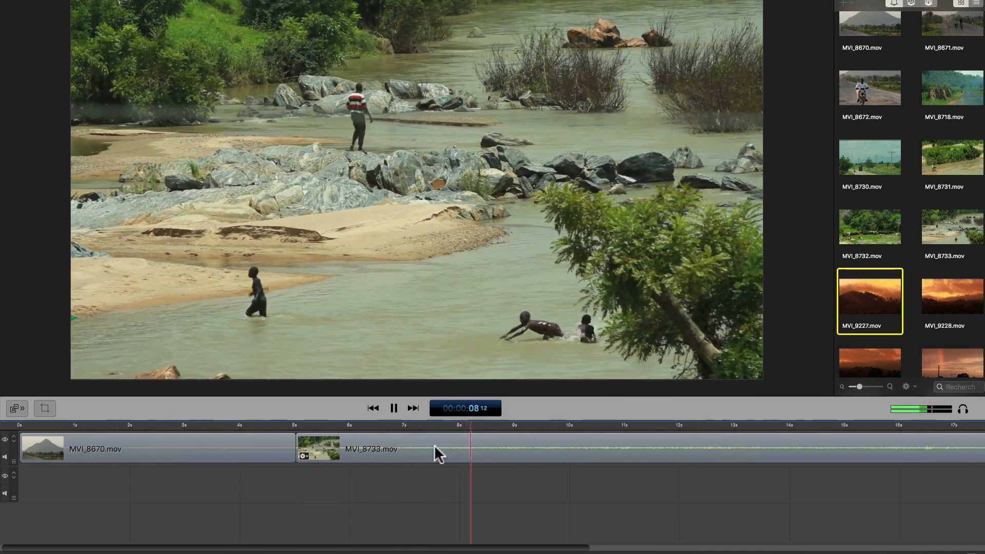
key(space)
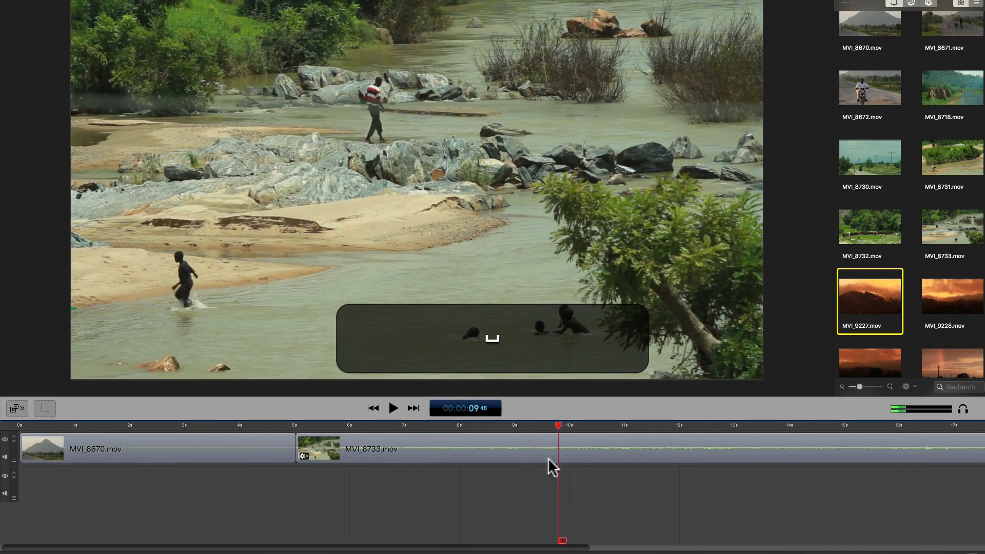
key(t)
Step: Delete the part of MVI_8733.mov after the playhead and close the gap before MVI_9227.mov
click(627, 449)
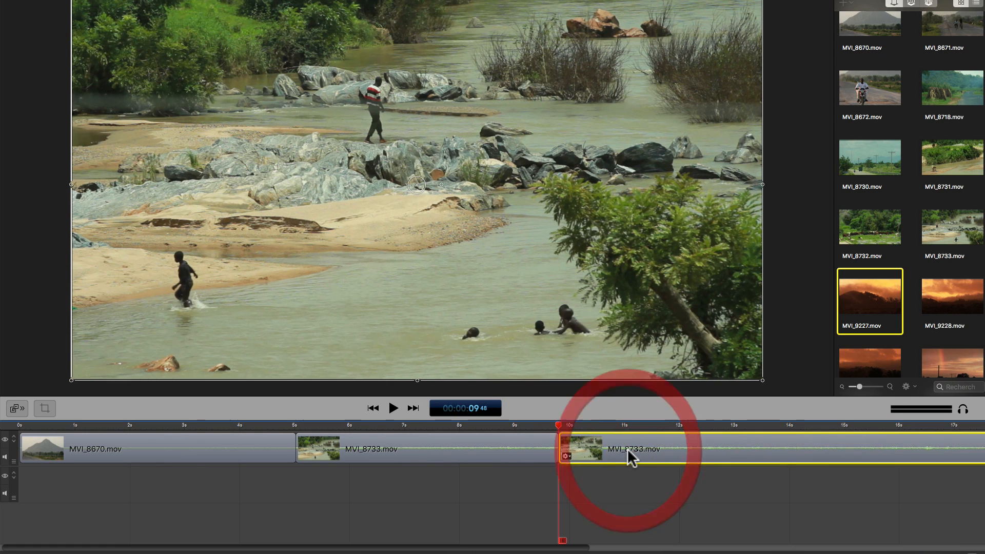
key(BackSpace)
click(627, 448)
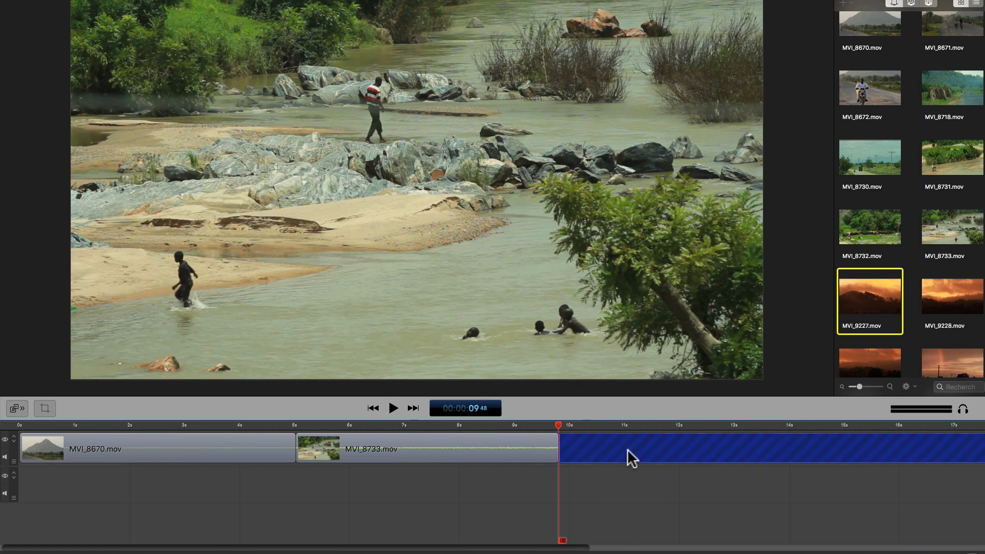
key(BackSpace)
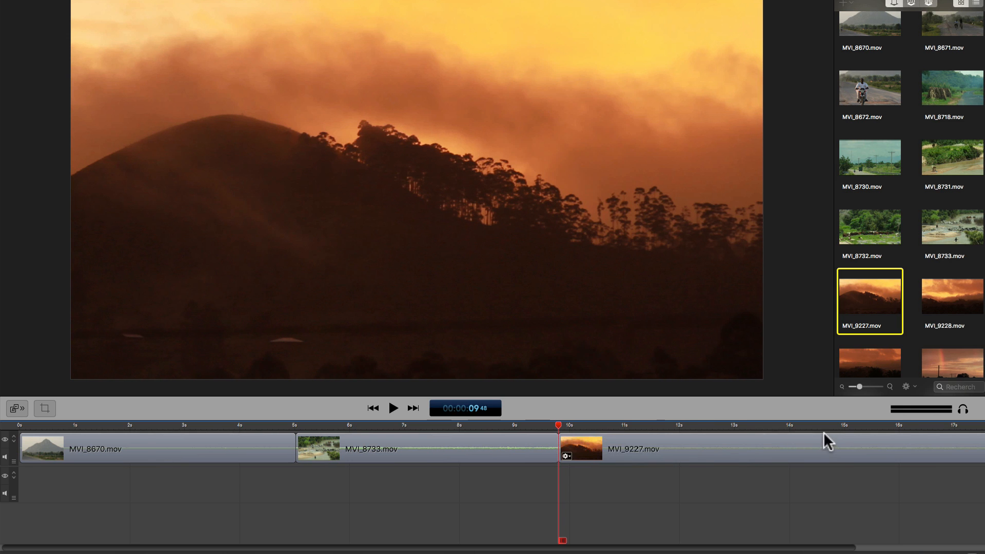
Step: Play the beginning of MVI_9227.mov and split the clip at 00:00:11 43
click(601, 426)
click(633, 440)
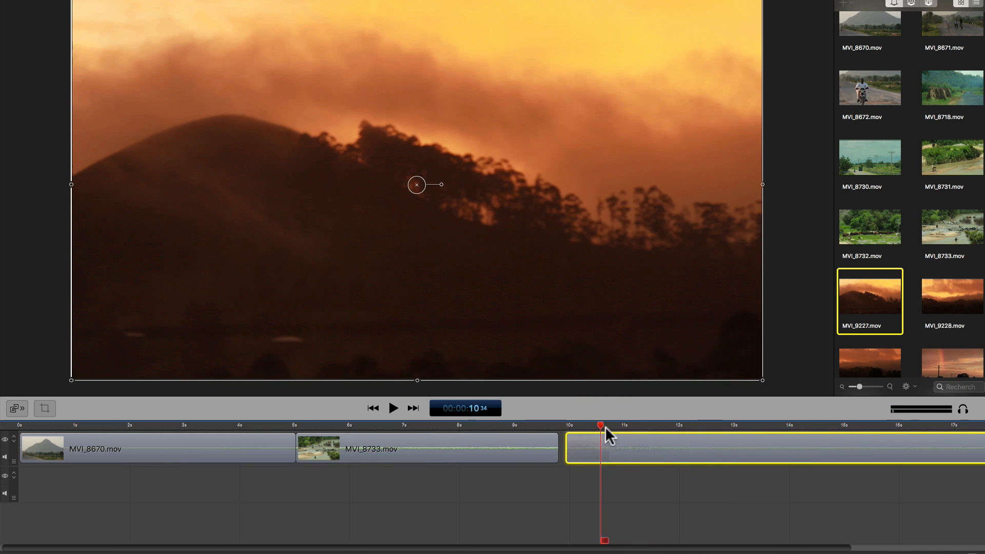
key(space)
key(space)
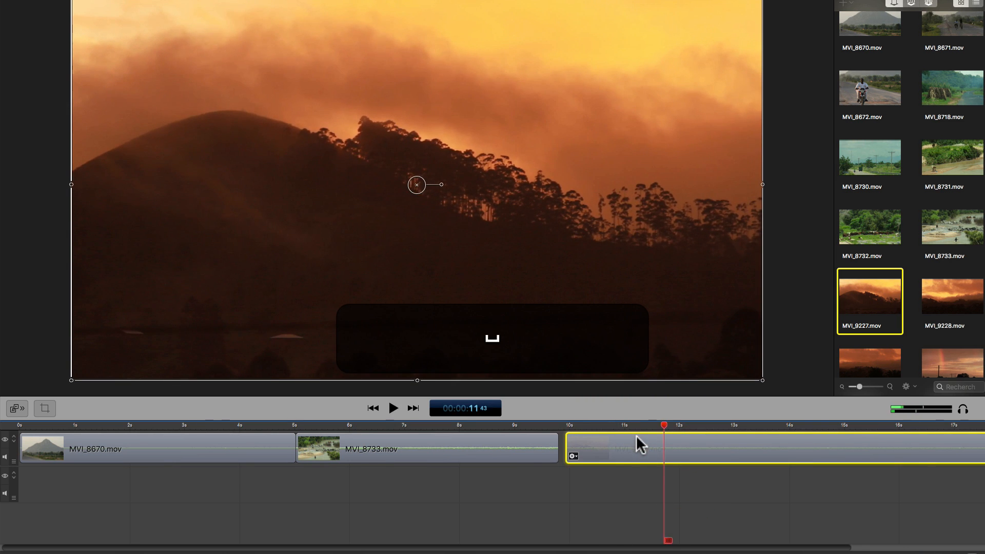
key(t)
Step: Delete the part of MVI_9227.mov before the playhead and close the gap after MVI_8733.mov
click(636, 446)
key(BackSpace)
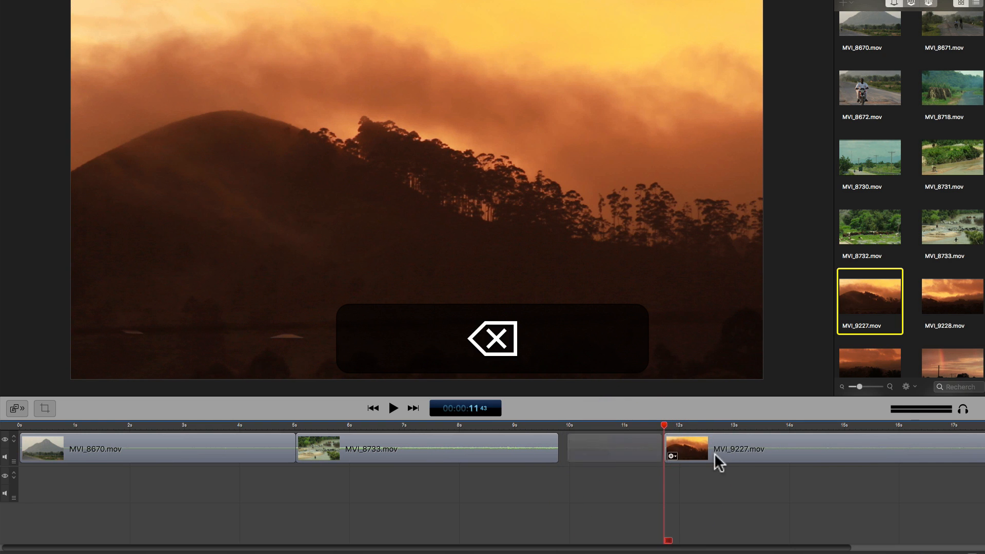
click(637, 449)
key(BackSpace)
Step: Play the sequence across its cuts, and check frames within MVI_8733.mov and MVI_8670.mov
click(526, 424)
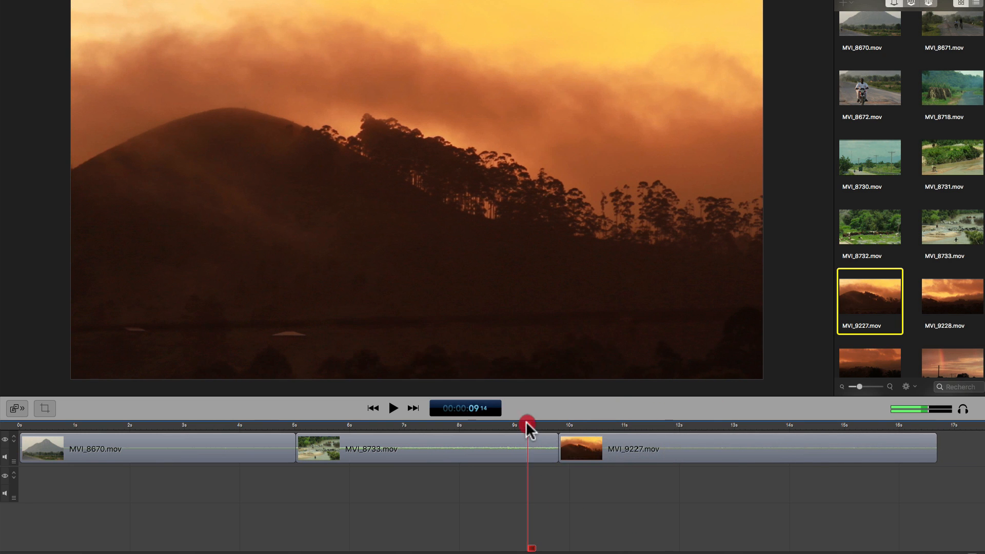
key(space)
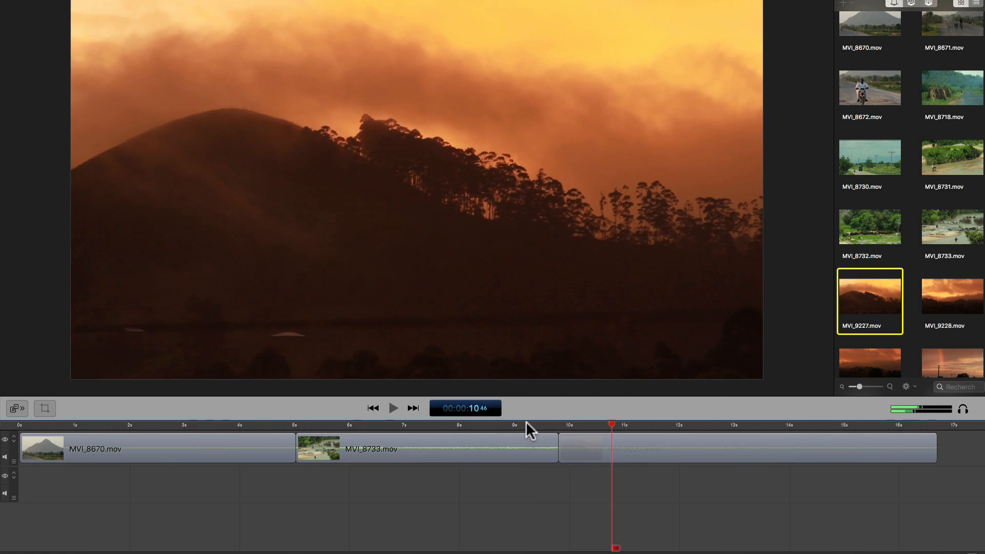
key(space)
click(162, 423)
key(space)
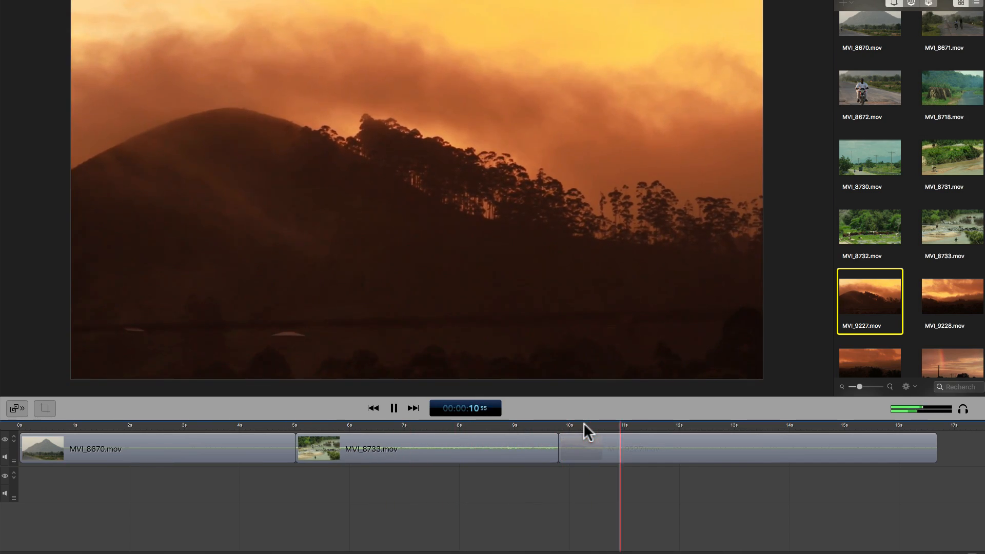
key(space)
mouse_move(362, 432)
mouse_down()
mouse_move(354, 433)
mouse_move(366, 435)
mouse_up()
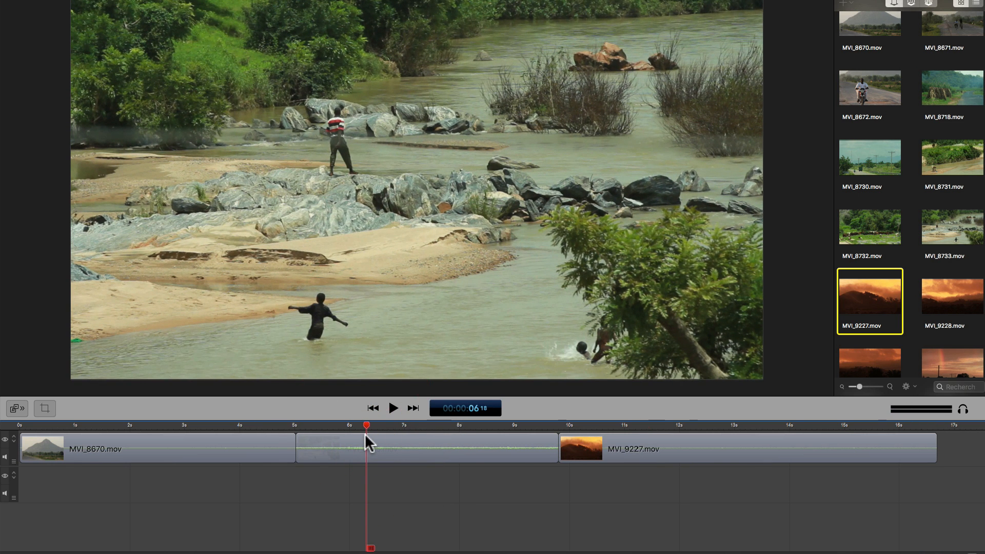
drag(226, 425, 187, 474)
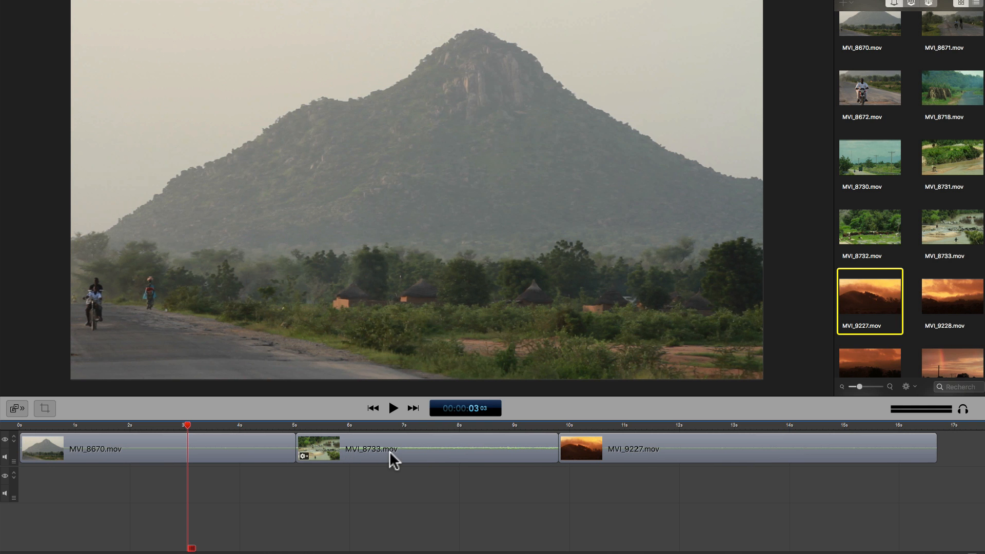
Step: Extract audio channel 1 (Canal 1) from MVI_8733.mov onto the track below
mouse_move(395, 435)
mouse_down()
mouse_move(371, 434)
mouse_move(388, 436)
mouse_up()
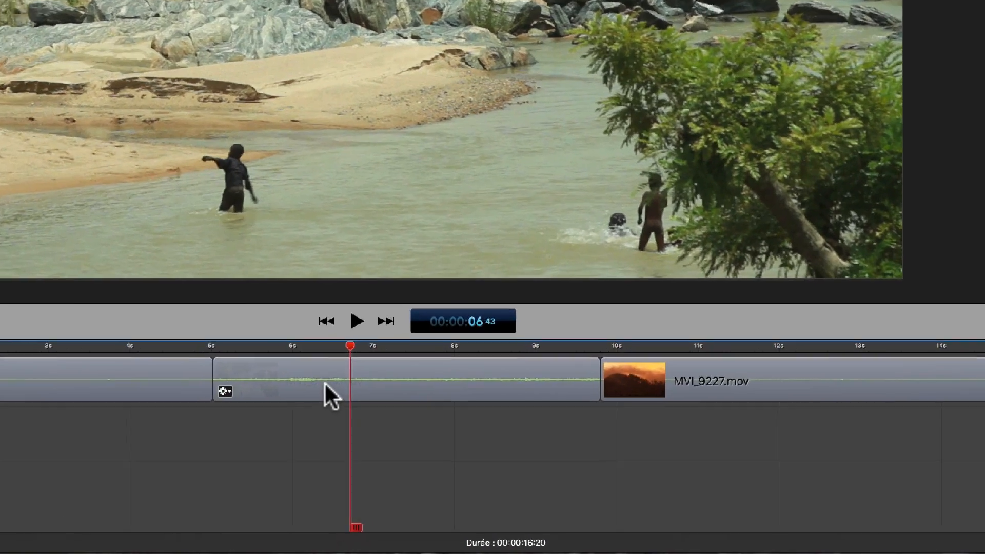
right_click(333, 388)
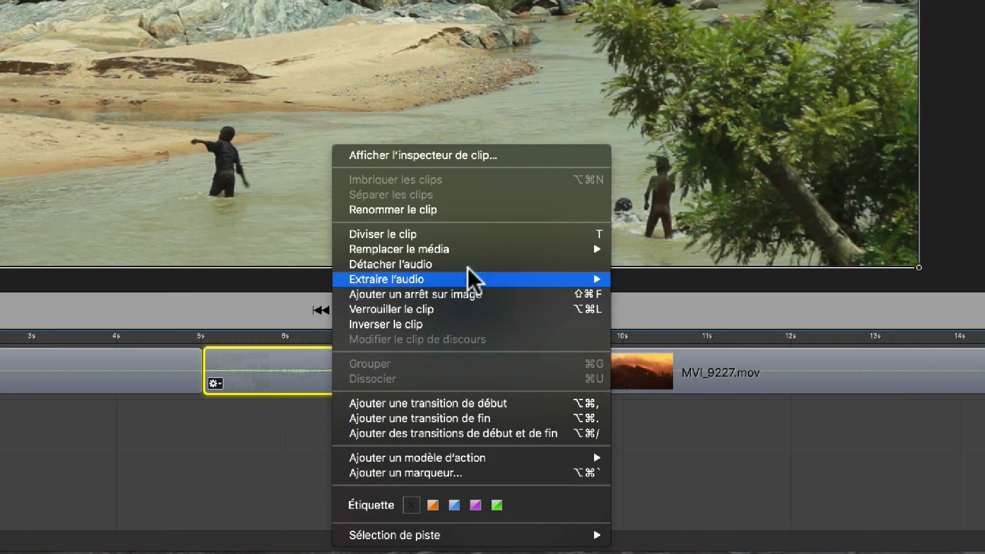
mouse_move(434, 281)
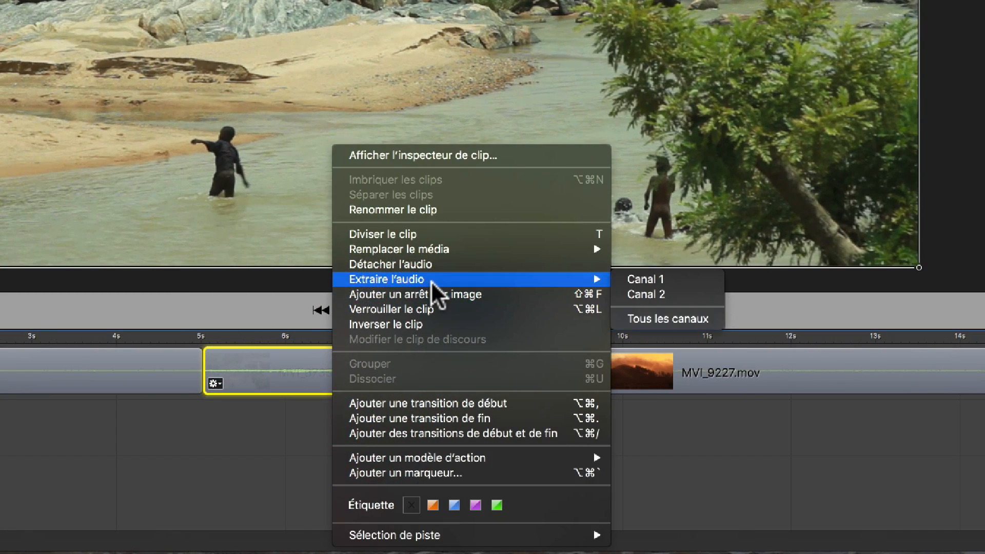
click(658, 280)
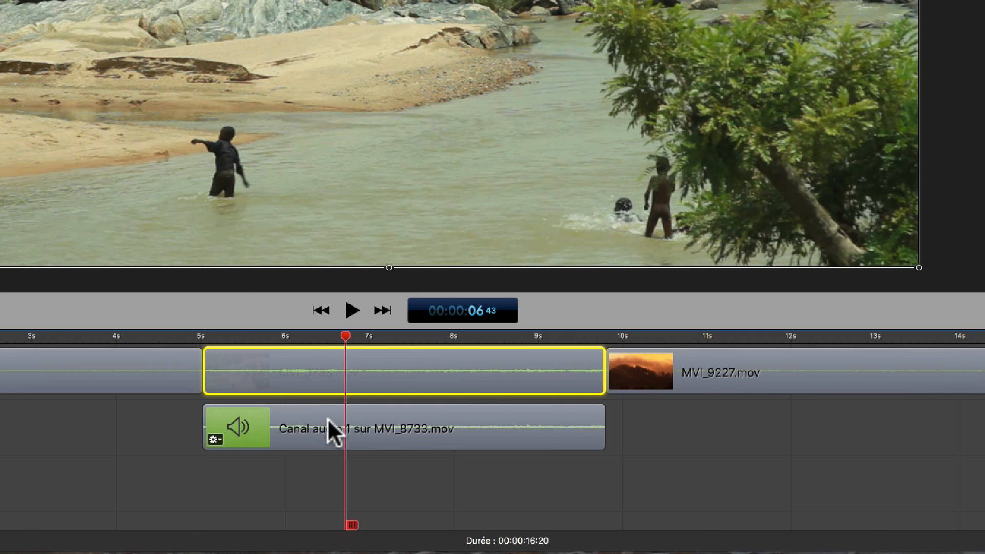
Step: Move the extracted audio clip beneath MVI_9227.mov, starting at about 10 s, and play that section
drag(327, 416, 737, 445)
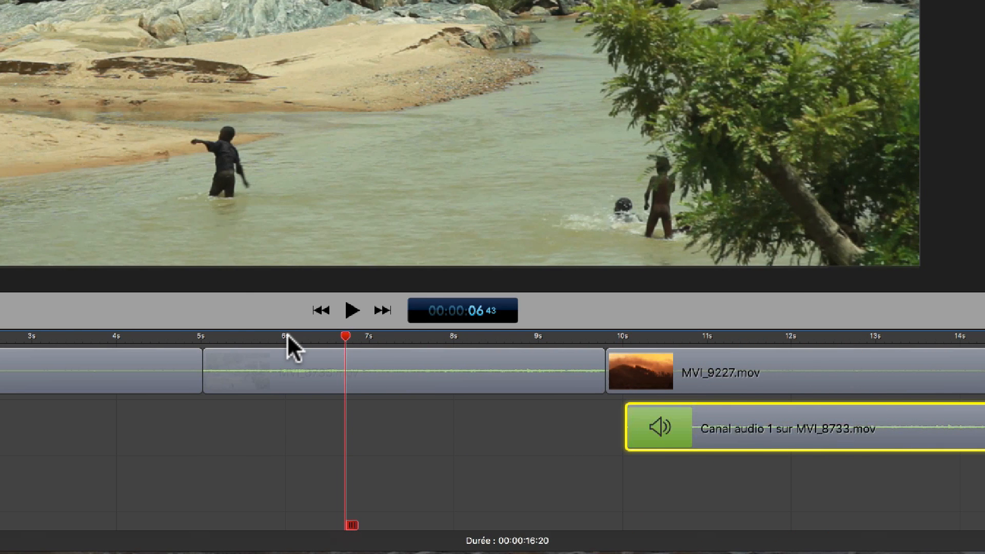
key(space)
click(626, 334)
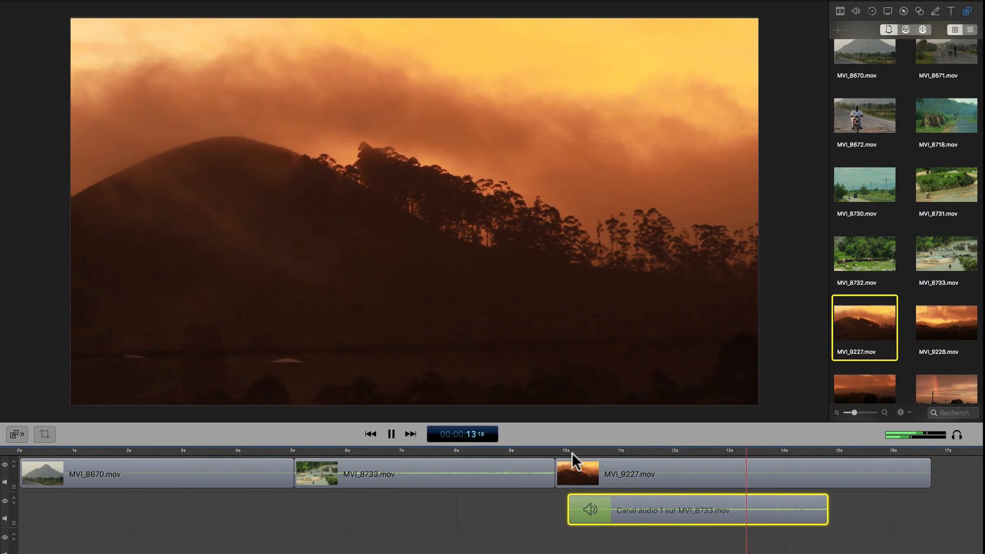
key(space)
Step: Move the extracted audio clip to the timeline's start beneath MVI_8670.mov and extend its end to about 5 s
drag(711, 513, 148, 502)
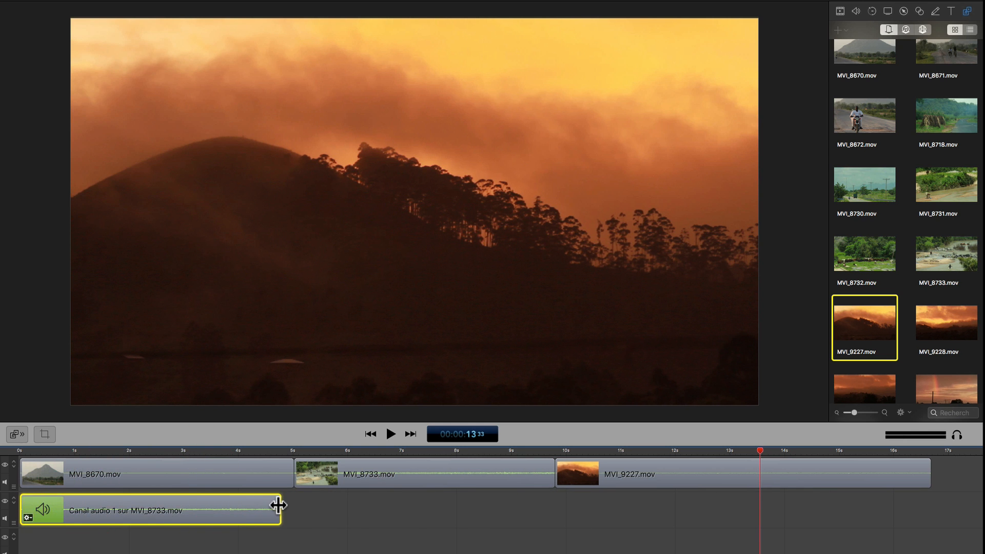
drag(279, 503, 295, 500)
Step: Set the volume of the extracted audio clip to 37%
click(225, 450)
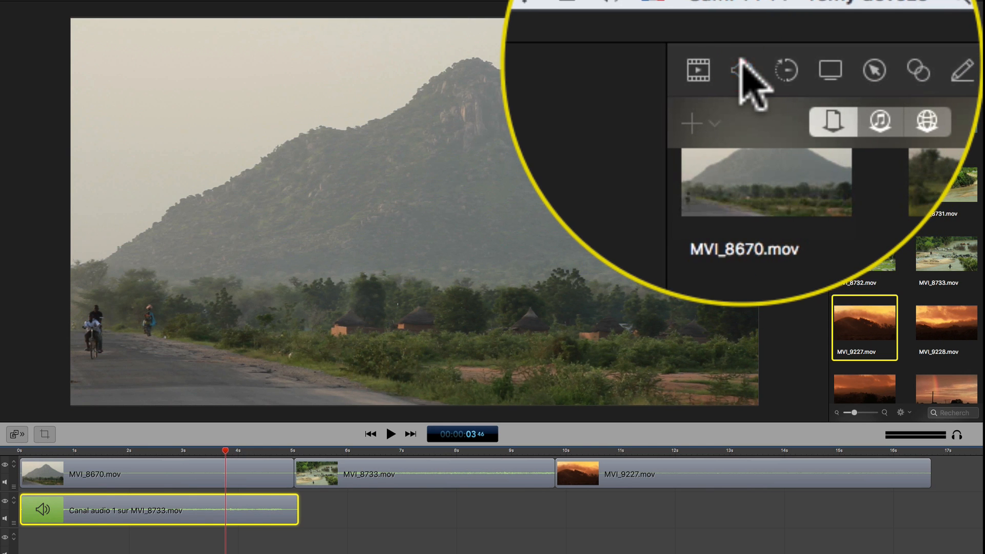
click(760, 70)
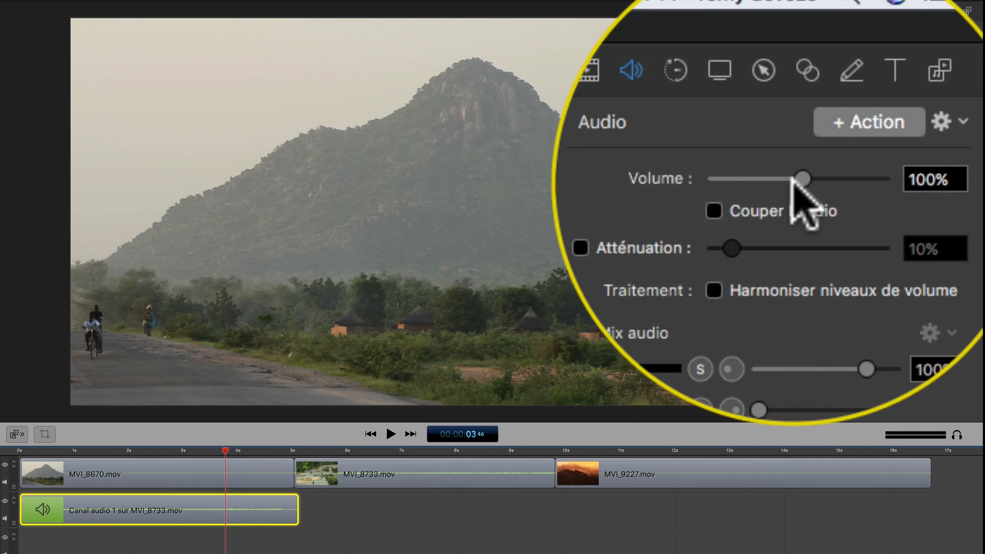
drag(802, 159, 746, 179)
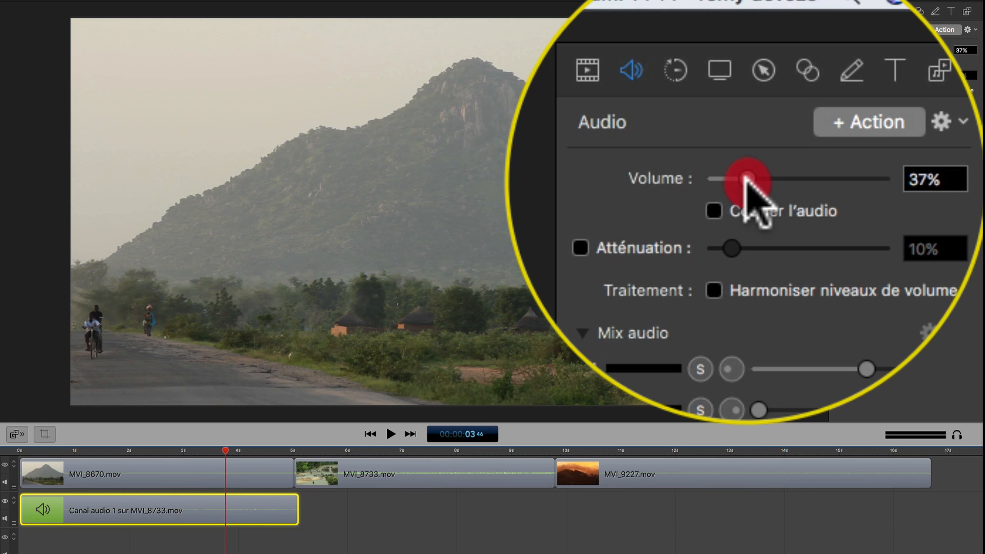
Step: Play MVI_8670.mov from several positions to check the extracted audio's level beneath it
click(210, 451)
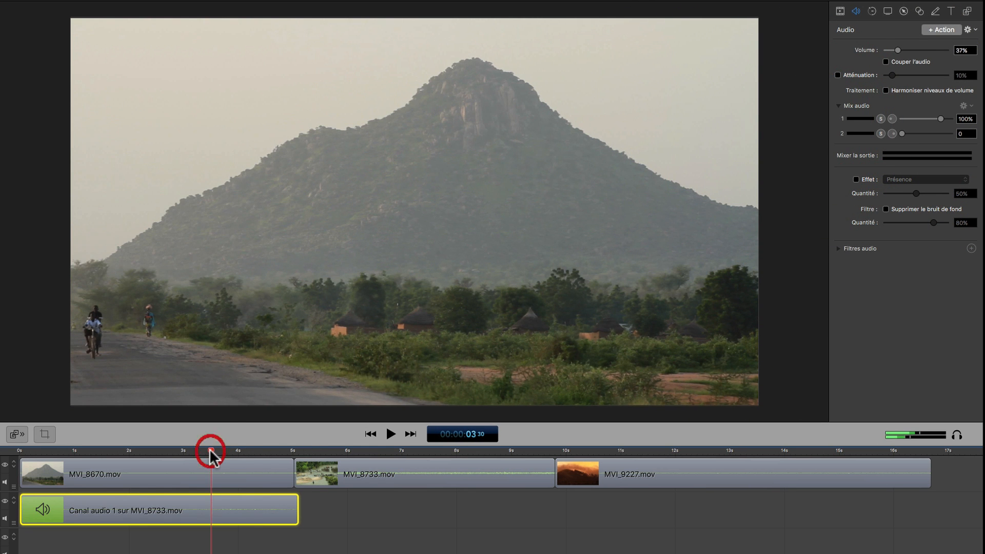
key(space)
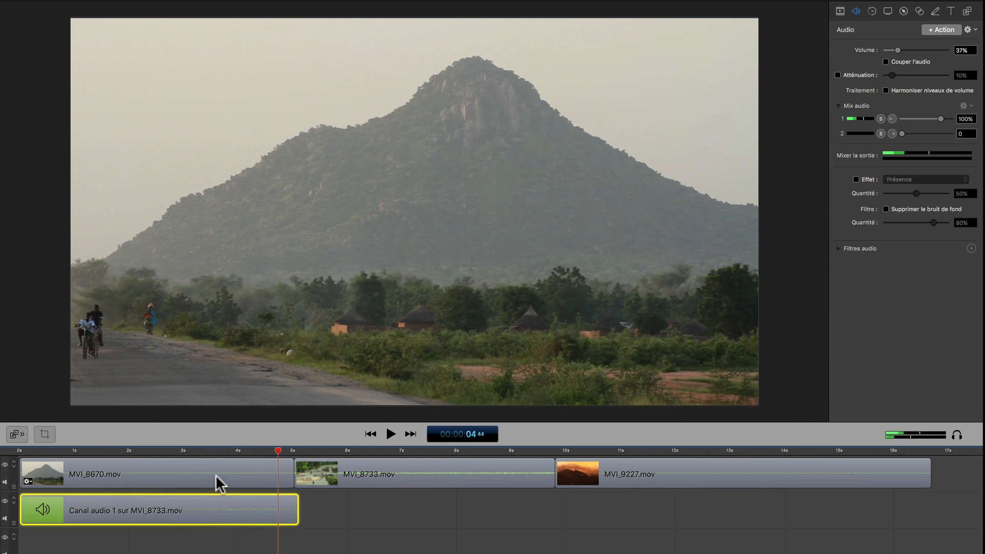
click(48, 450)
key(space)
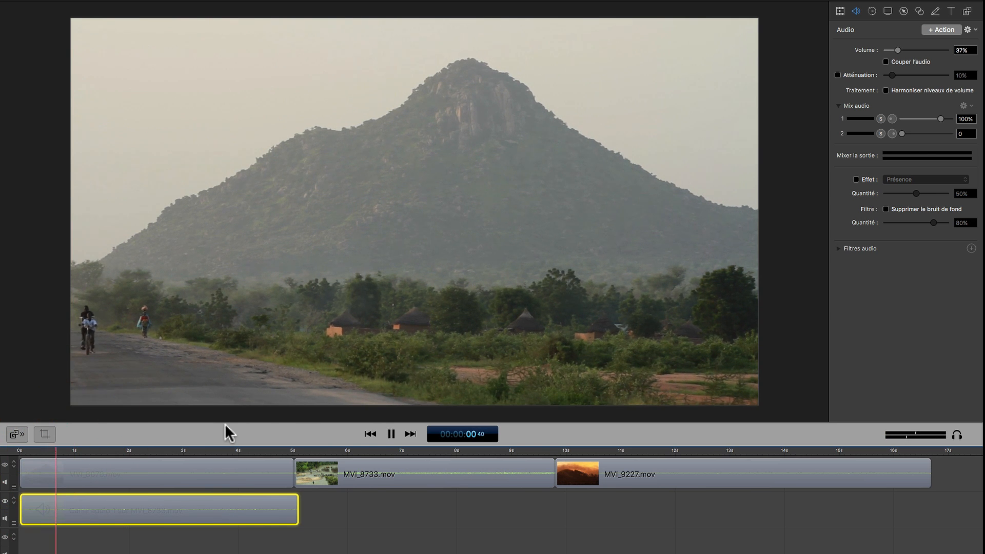
key(space)
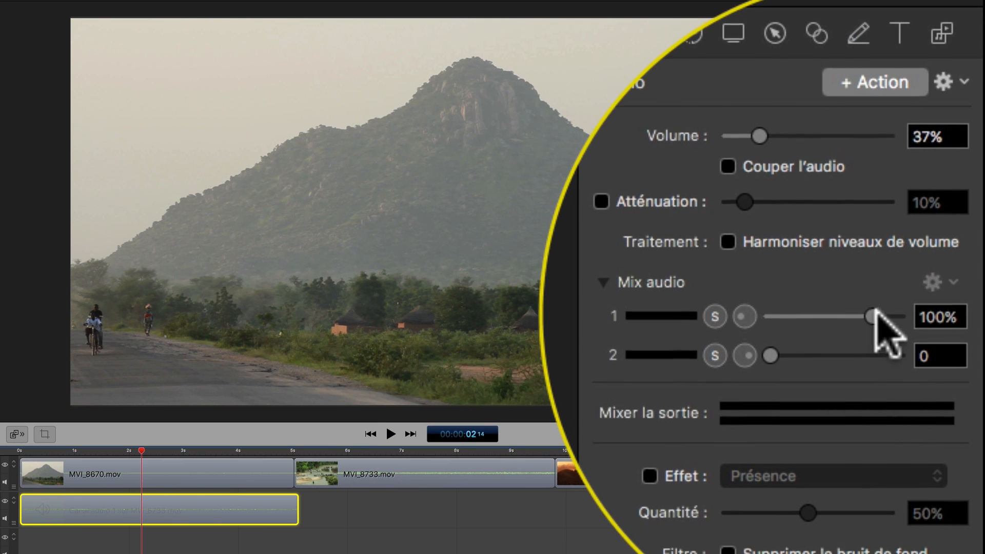
Step: Set the extracted audio clip's mix to mono (Régler le Mix sur Mono) and play the sequence from the start
click(934, 310)
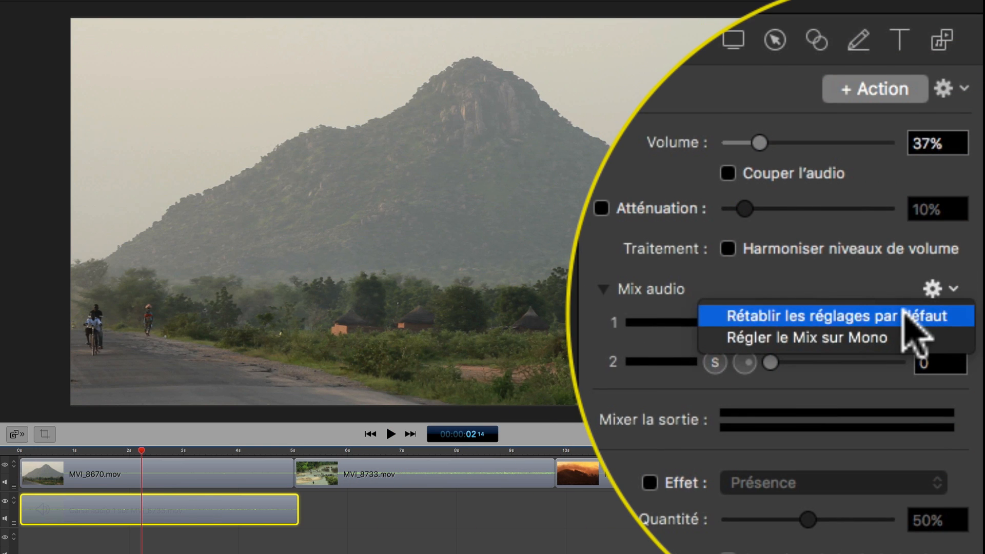
click(889, 319)
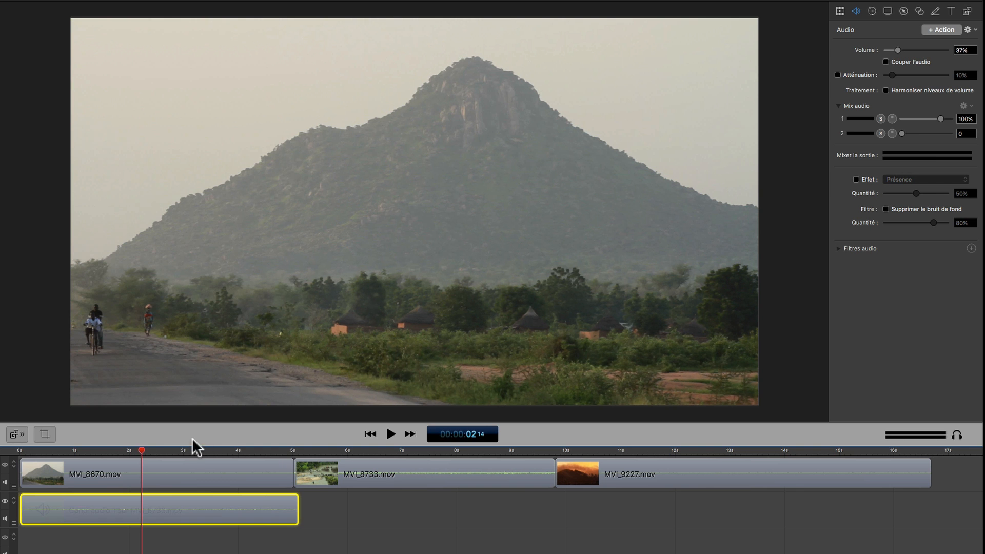
drag(142, 452, 4, 456)
key(space)
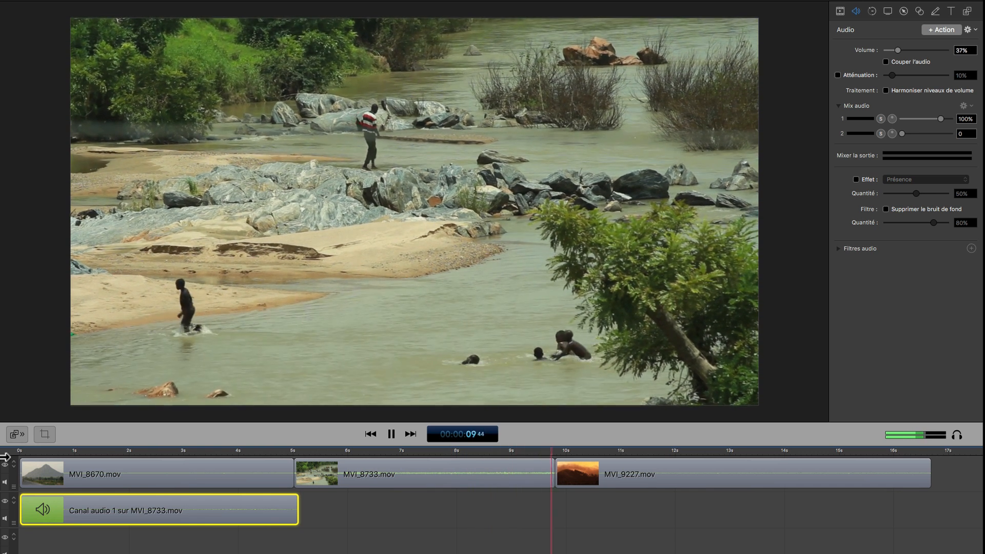
key(space)
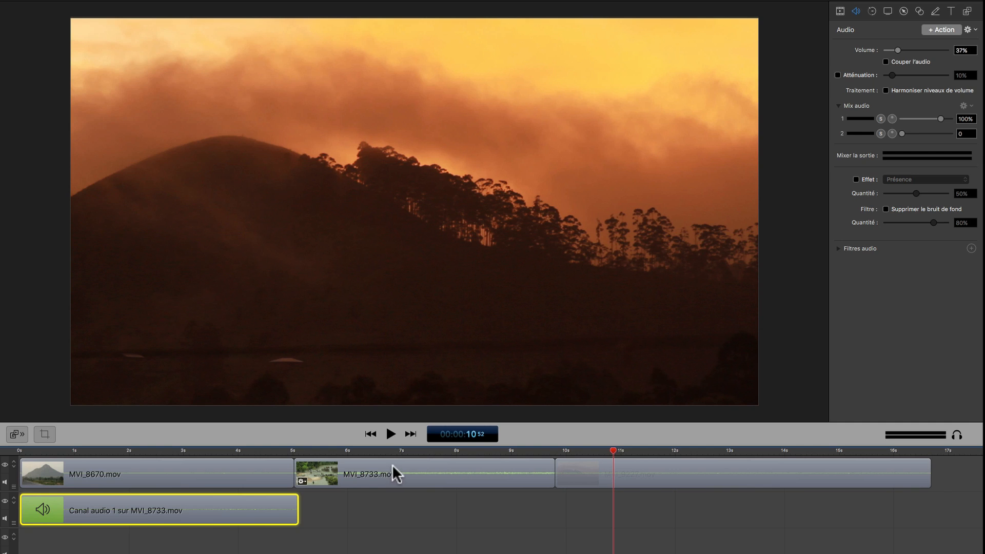
Step: Shorten the extracted audio clip to the end of MVI_8670.mov and place the playhead at 00:00:05 01
drag(297, 504, 293, 502)
click(294, 451)
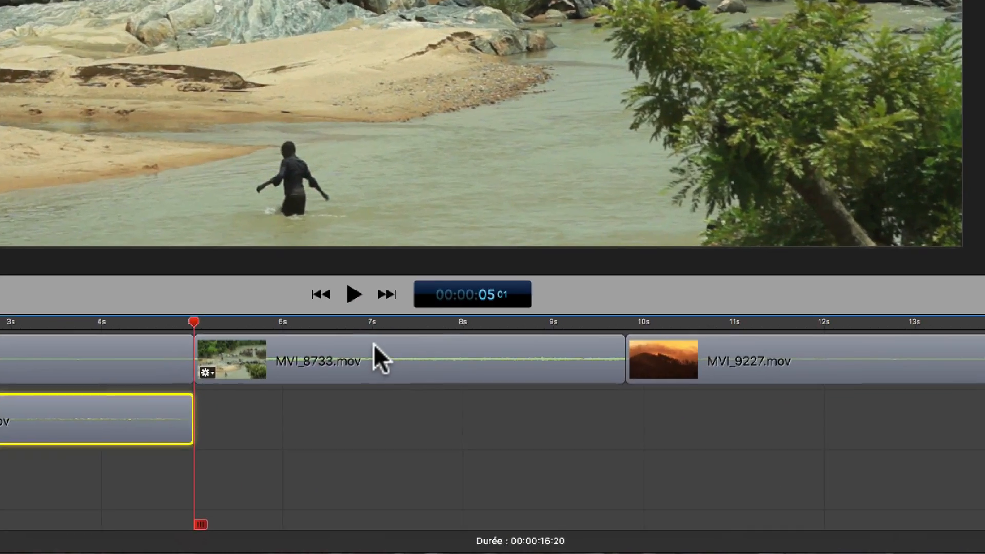
Step: Detach the audio from MVI_8733.mov and move the detached clip to start at about 9.5 s, mostly beneath MVI_9227.mov
right_click(404, 464)
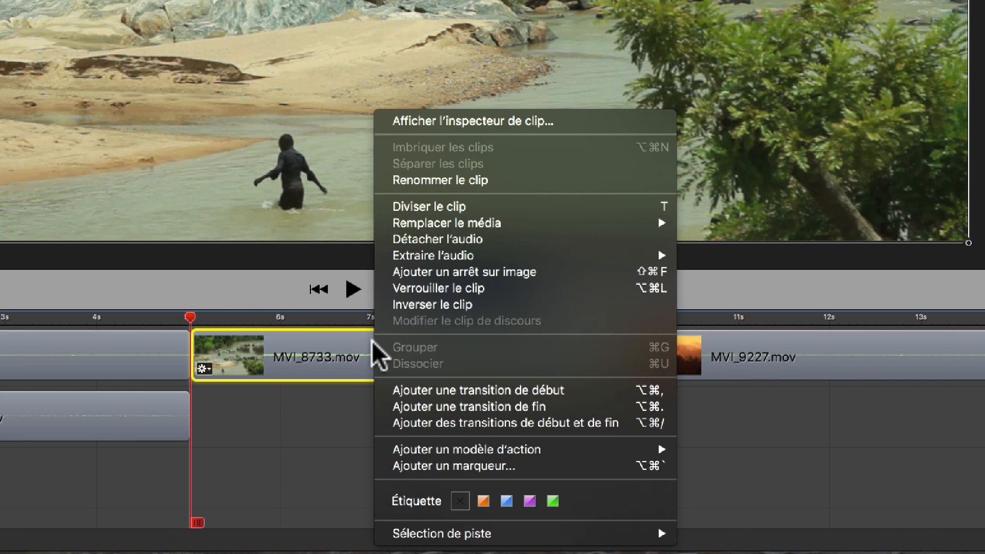
click(474, 240)
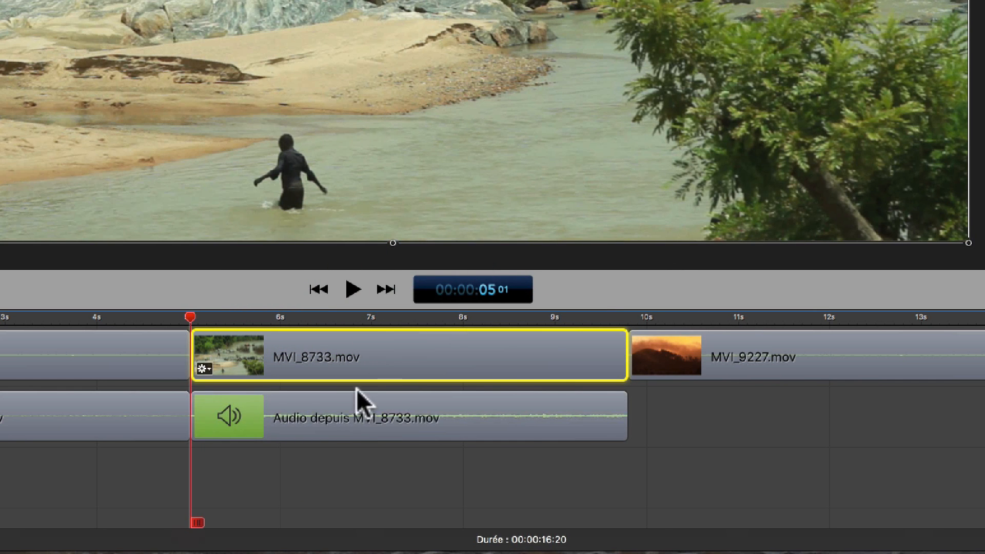
drag(326, 398, 737, 433)
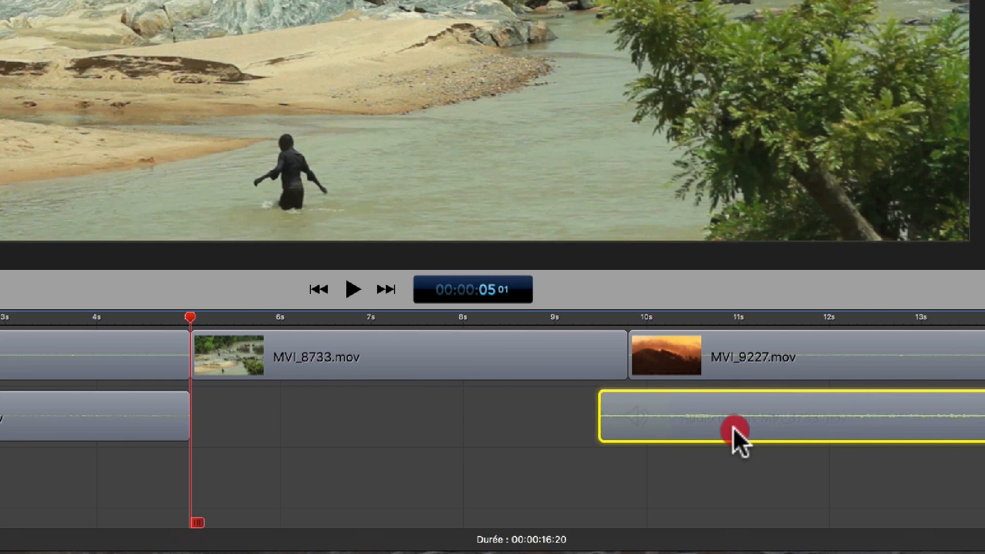
Step: Play MVI_8733.mov without its detached audio and check which audio extraction options the clip still offers
click(248, 319)
key(space)
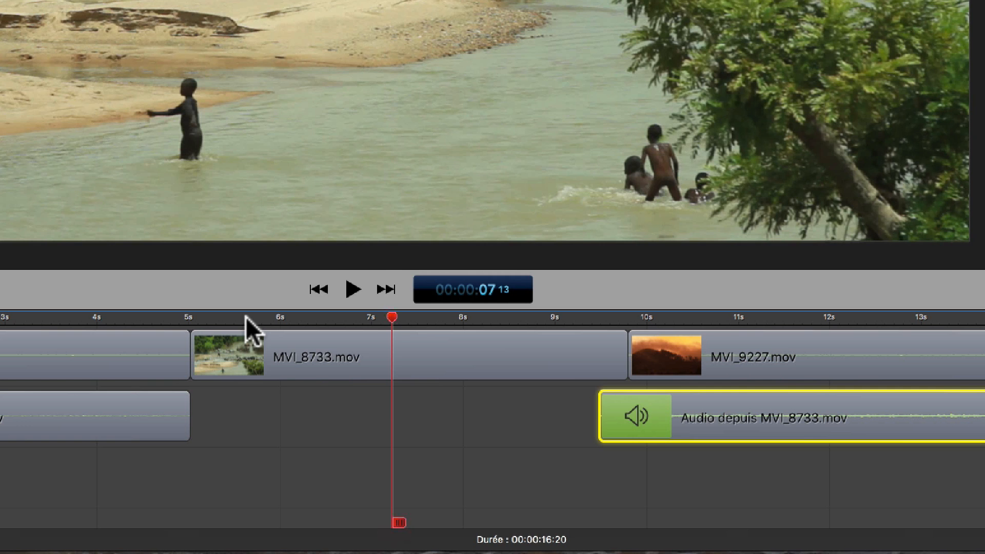
right_click(250, 347)
mouse_move(317, 256)
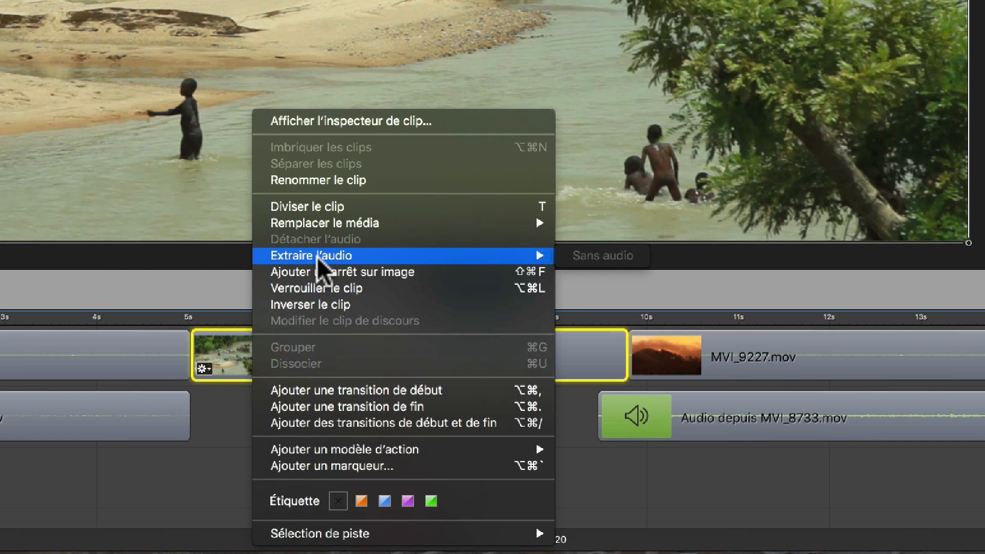
click(711, 482)
Step: Move the detached MVI_8733.mov audio back directly beneath its video clip and play the section from 00:00:05 12
drag(709, 427, 294, 428)
click(205, 309)
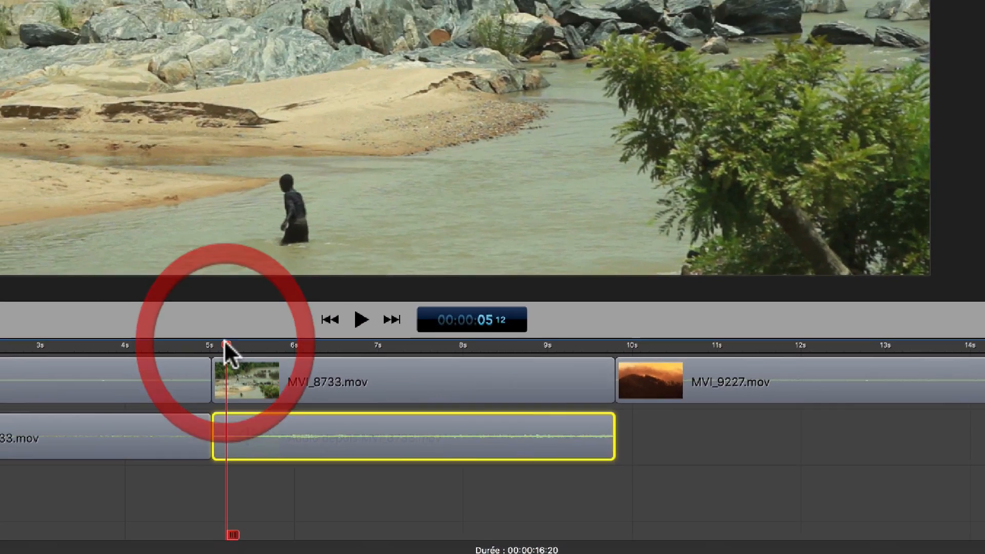
key(space)
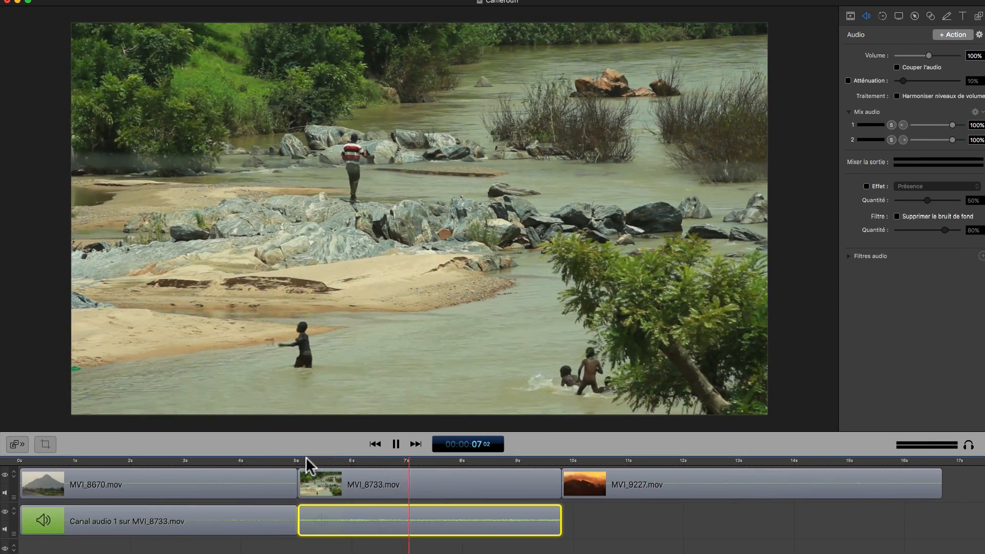
key(space)
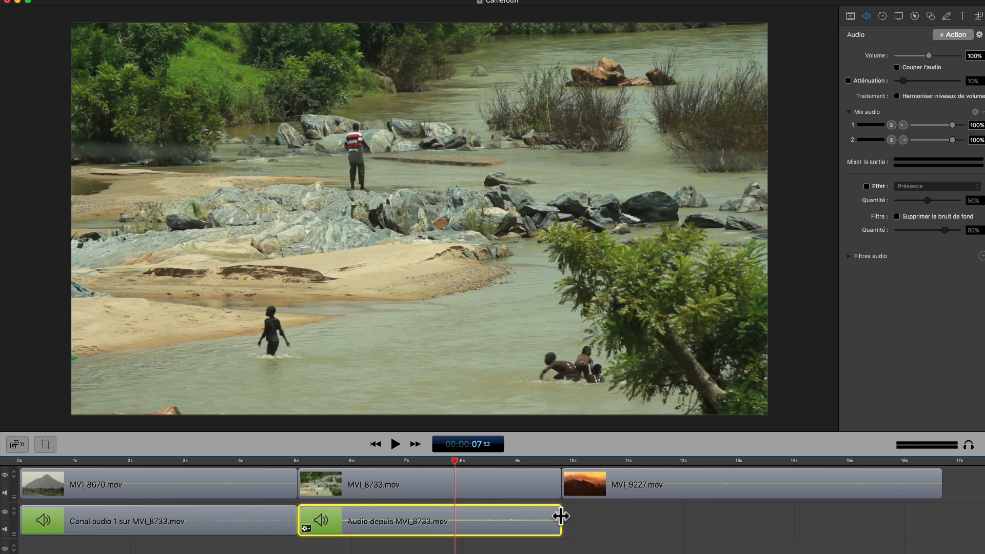
Step: Extend the detached MVI_8733.mov audio to the end of MVI_9227.mov and play across the cut between the two video clips
drag(560, 516, 942, 543)
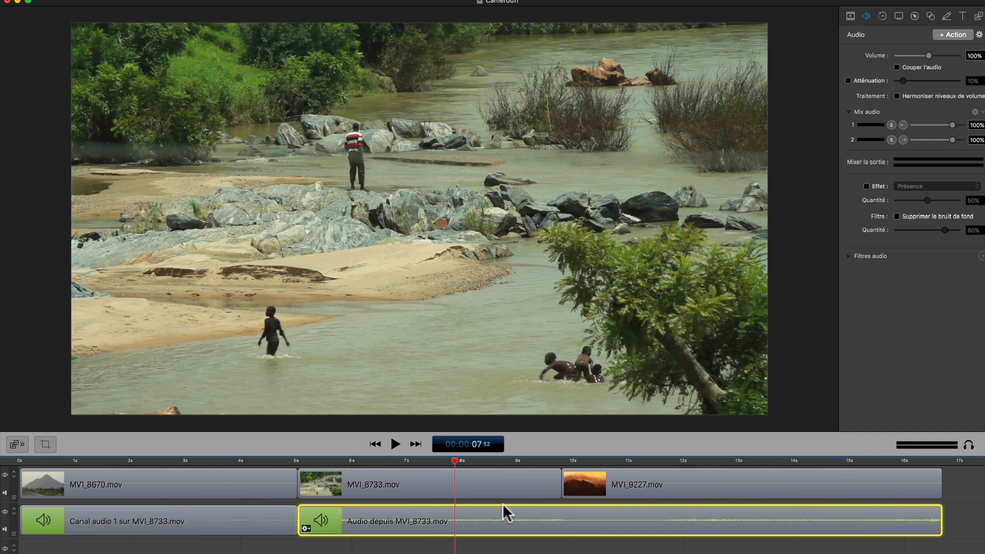
click(547, 458)
key(space)
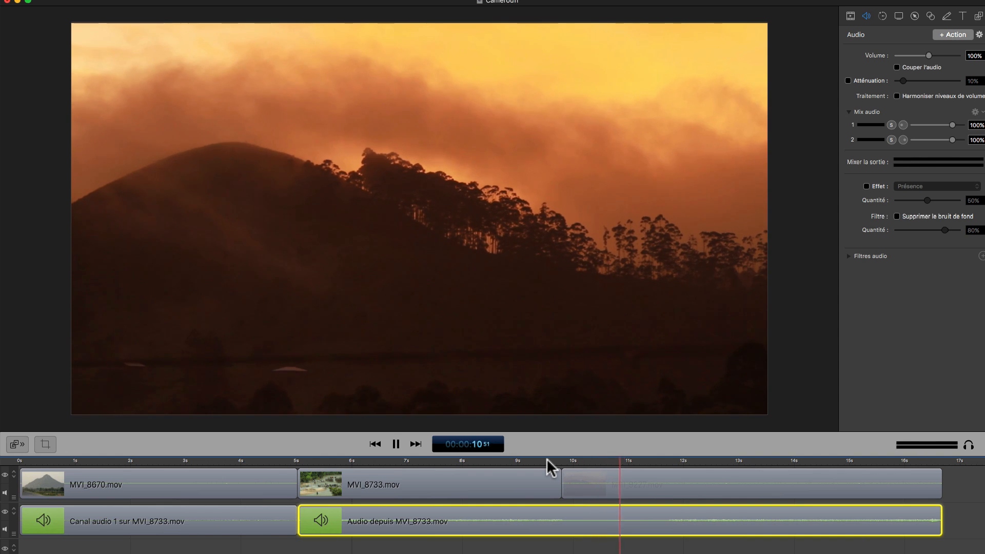
key(space)
click(589, 460)
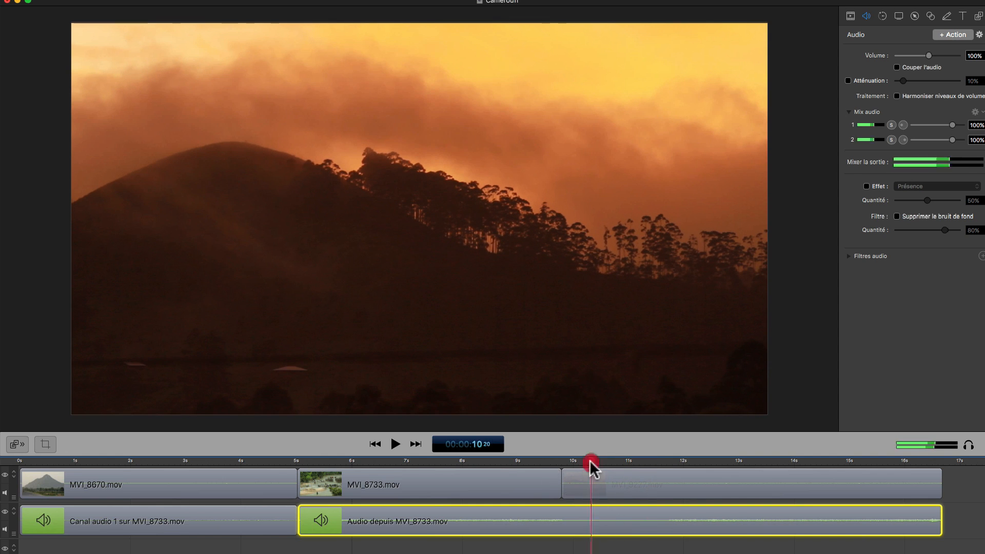
click(490, 460)
key(space)
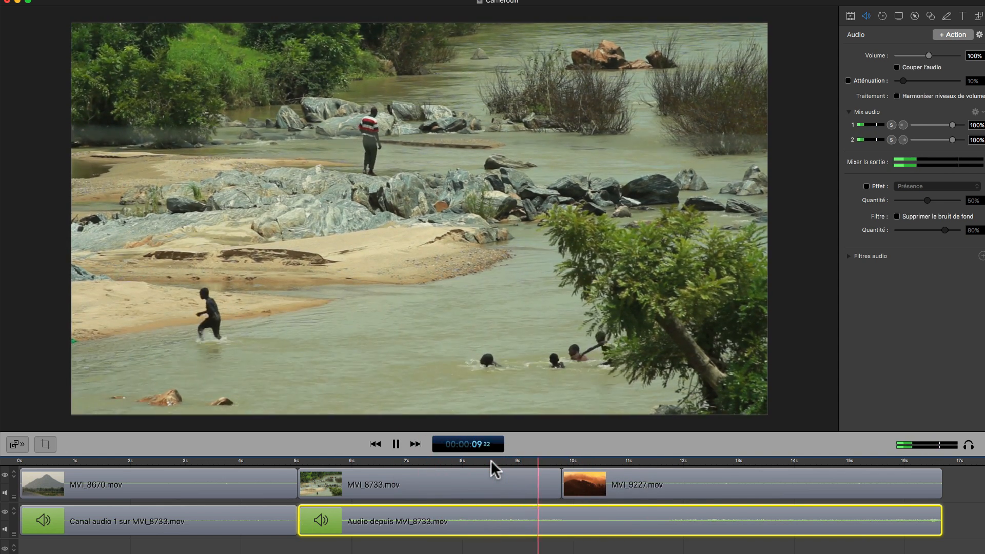
key(space)
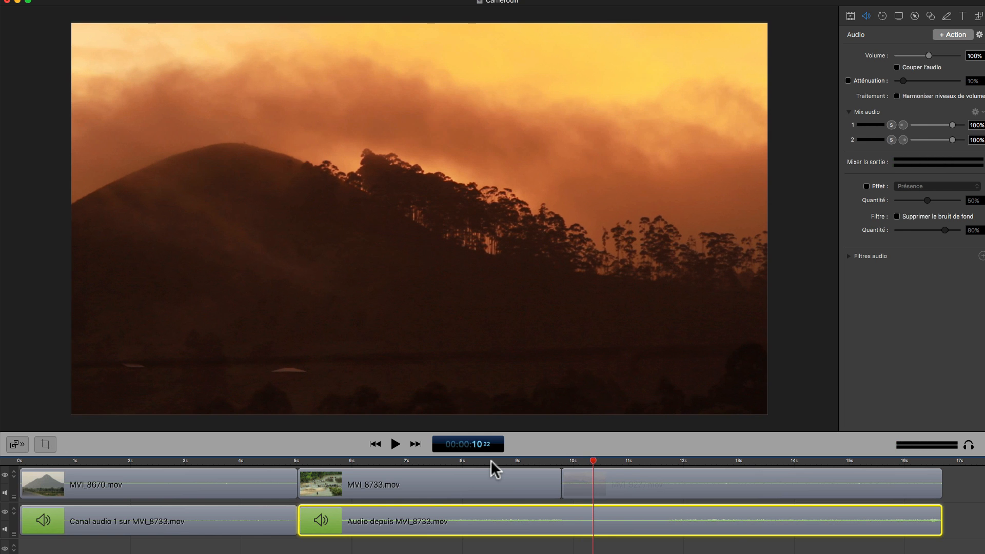
Step: Add an audio action to the detached audio clip at 00:00:09 48, shorten it and centre it on the cut to MVI_9227.mov
drag(574, 460, 565, 462)
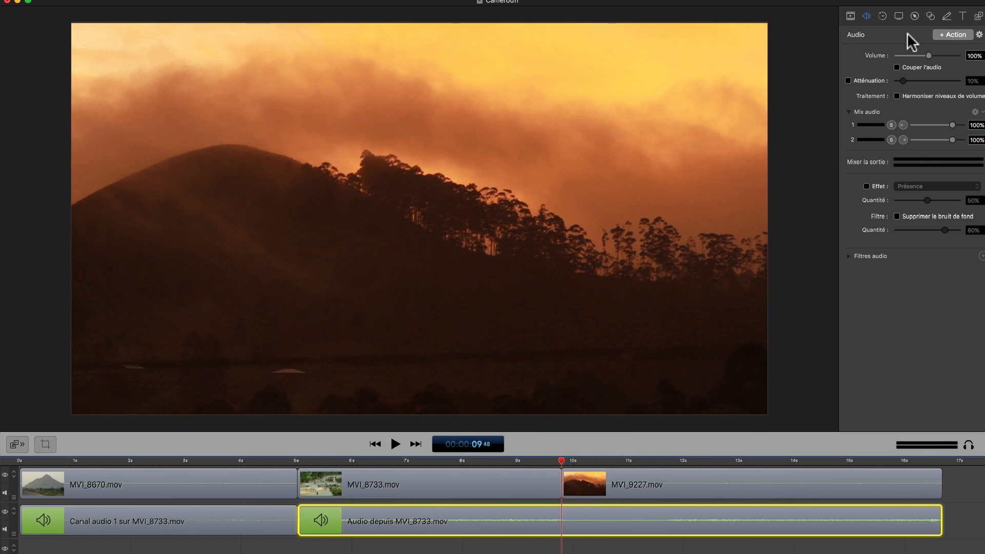
click(953, 35)
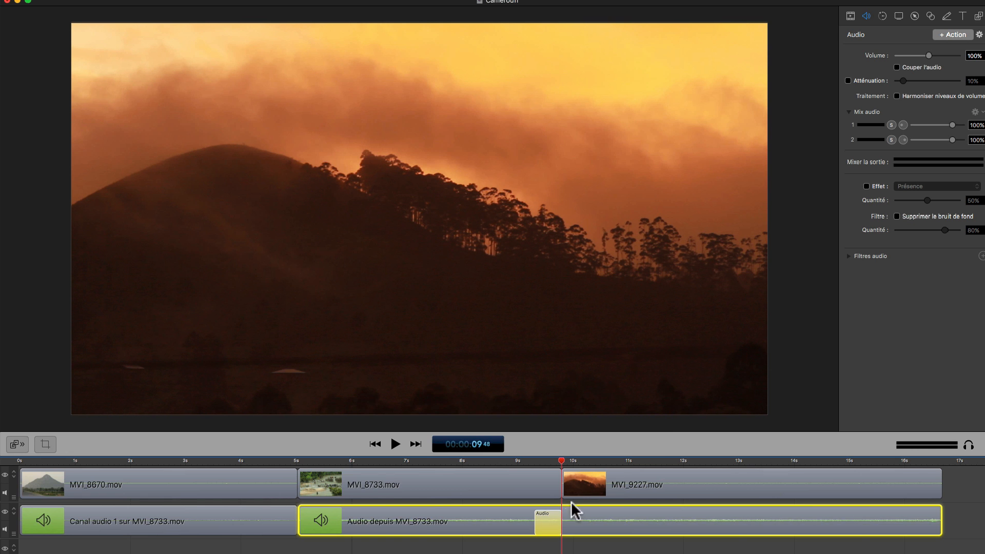
drag(549, 519, 560, 516)
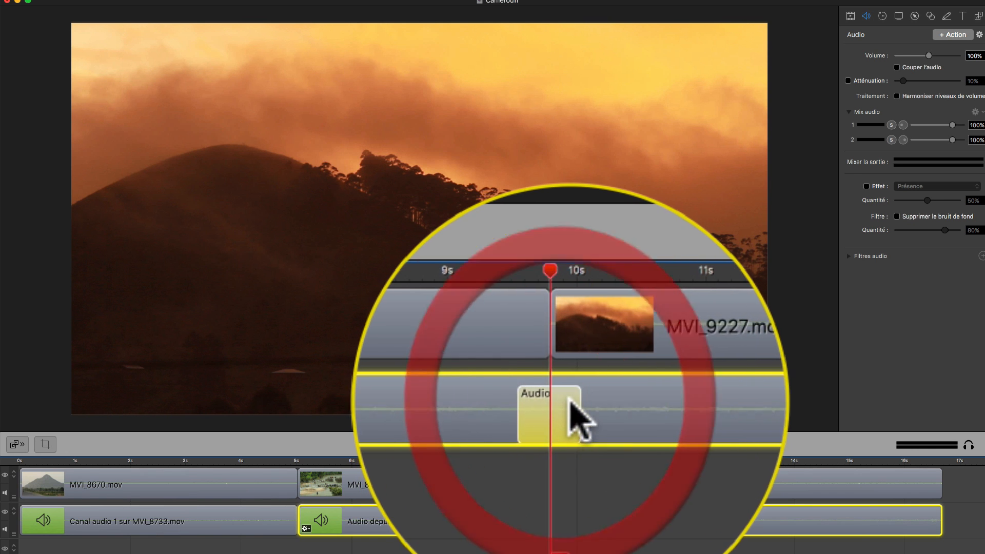
drag(572, 401, 559, 407)
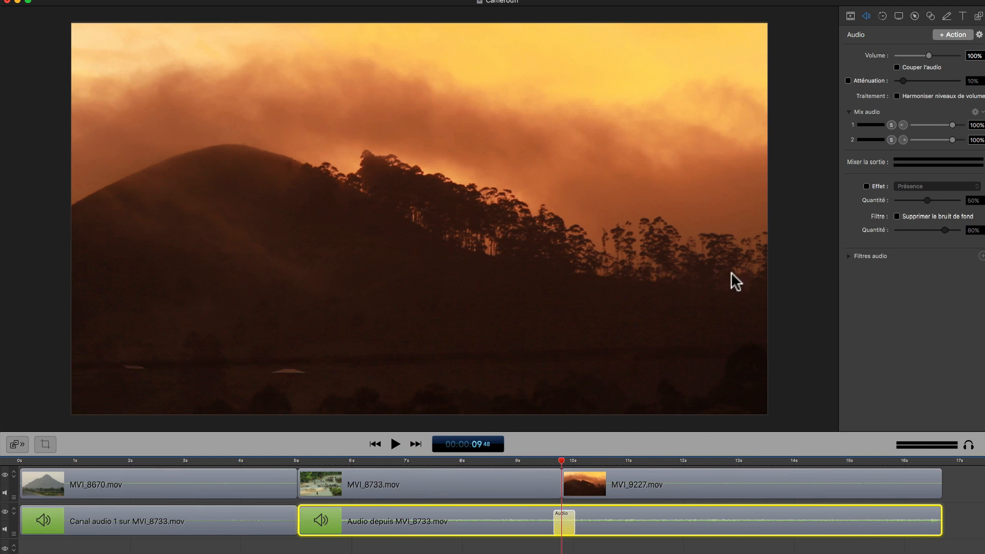
Step: Set the detached audio's volume to 28% after the audio action and play the sequence from about 3 s
click(595, 461)
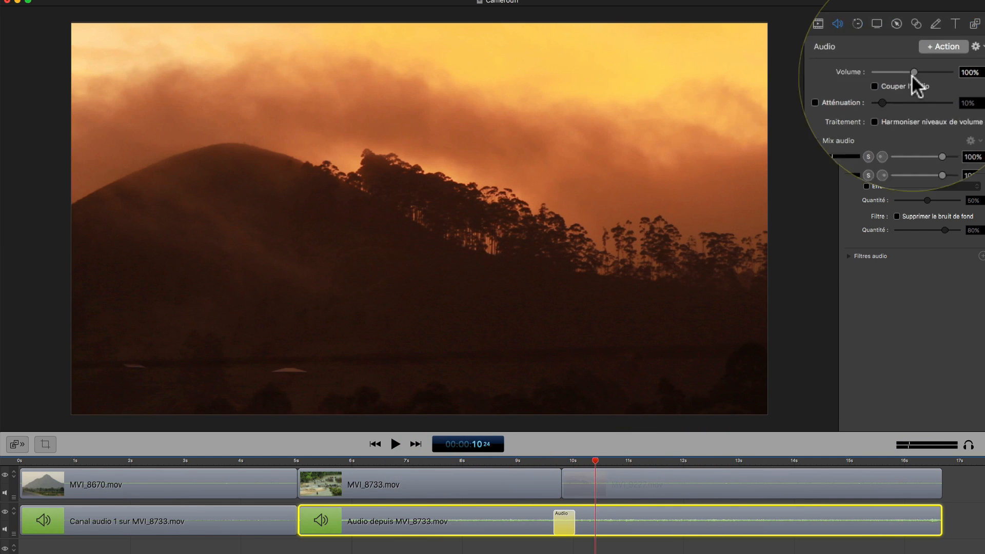
click(929, 55)
drag(929, 55, 905, 55)
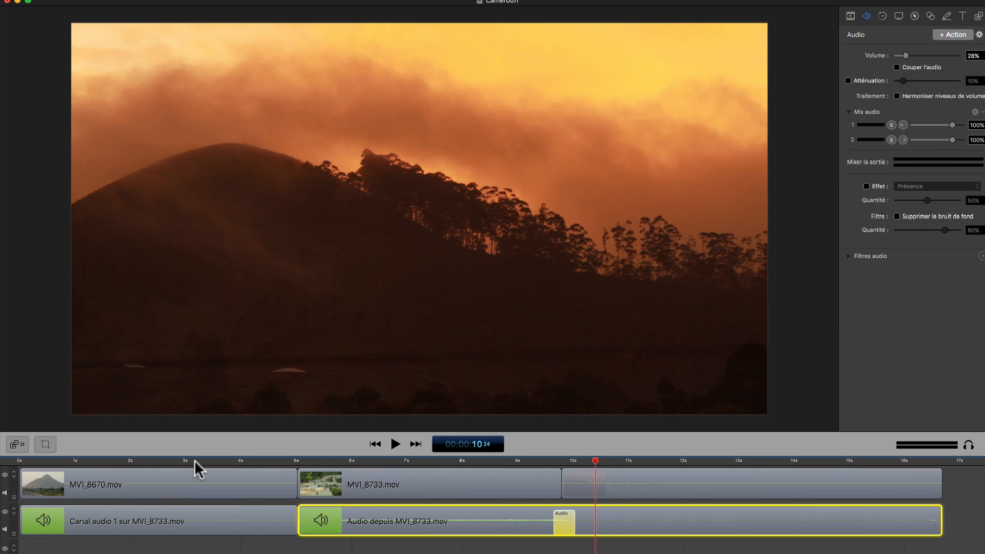
drag(204, 456, 186, 462)
key(space)
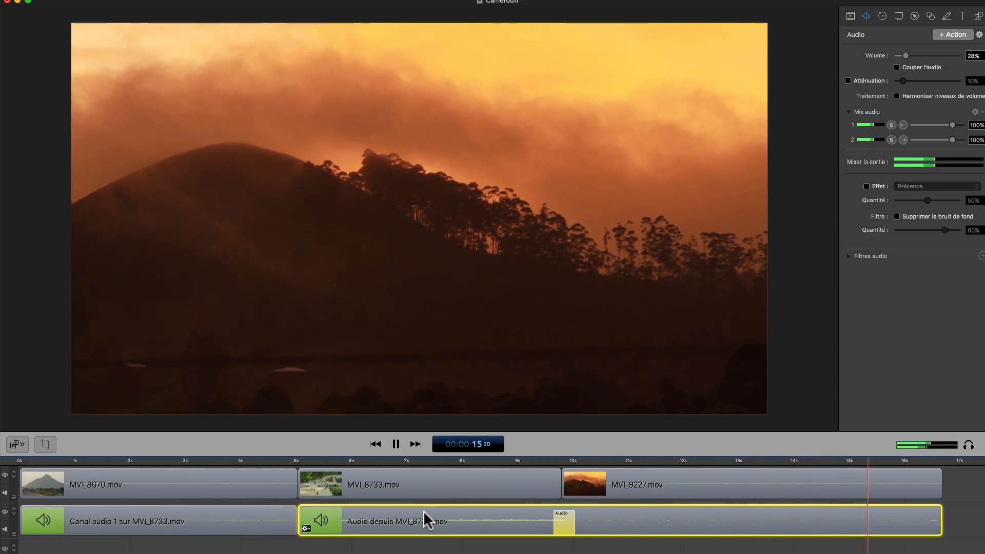
key(space)
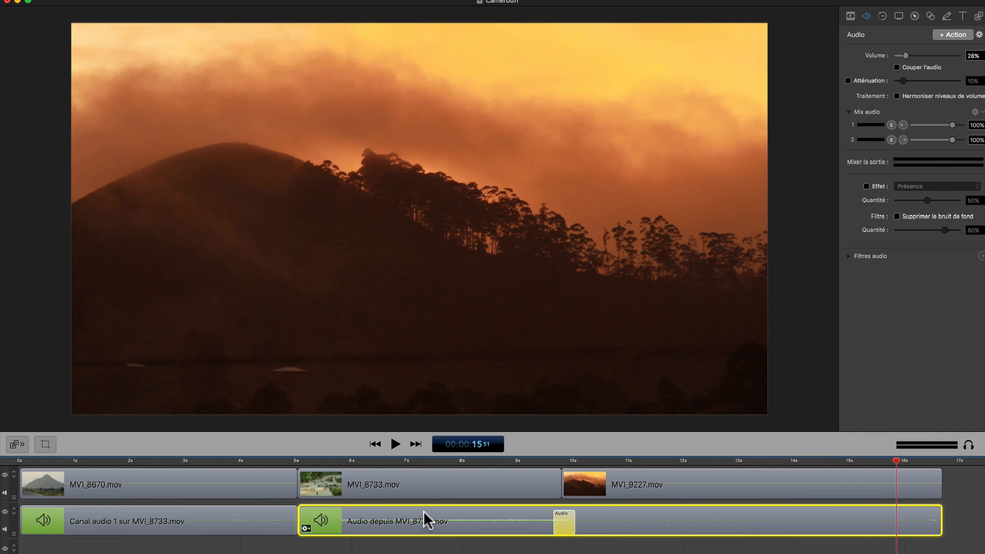